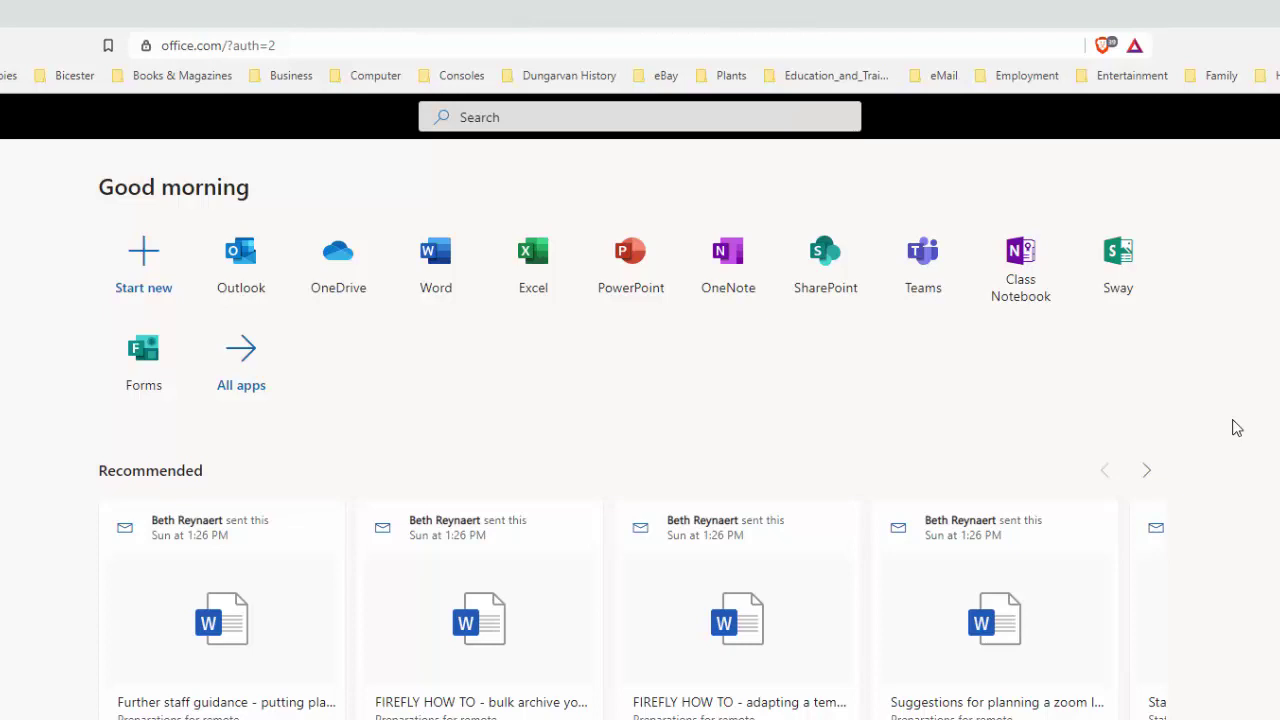
Open the Outlook mail inbox from the Office 365 home page
{"action": "left_click", "coordinate": [258, 262]}
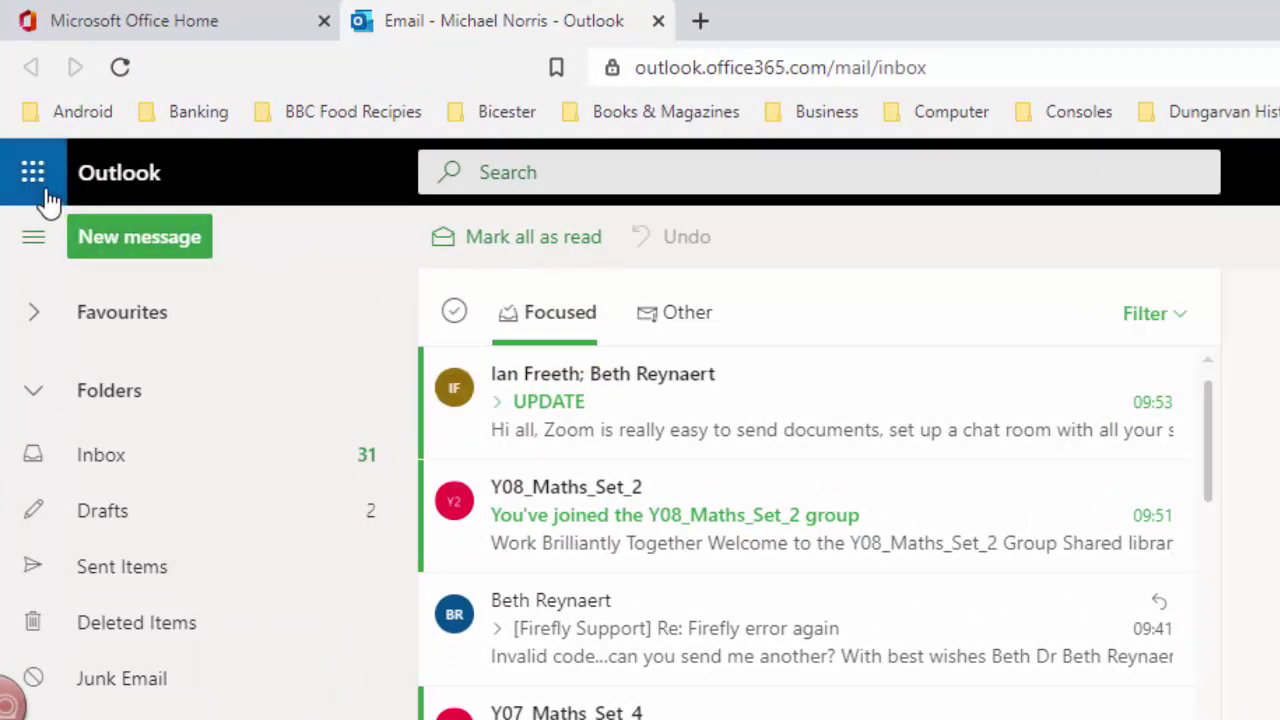
Bring up the Office app launcher to reach OneDrive
{"action": "left_click", "coordinate": [45, 190]}
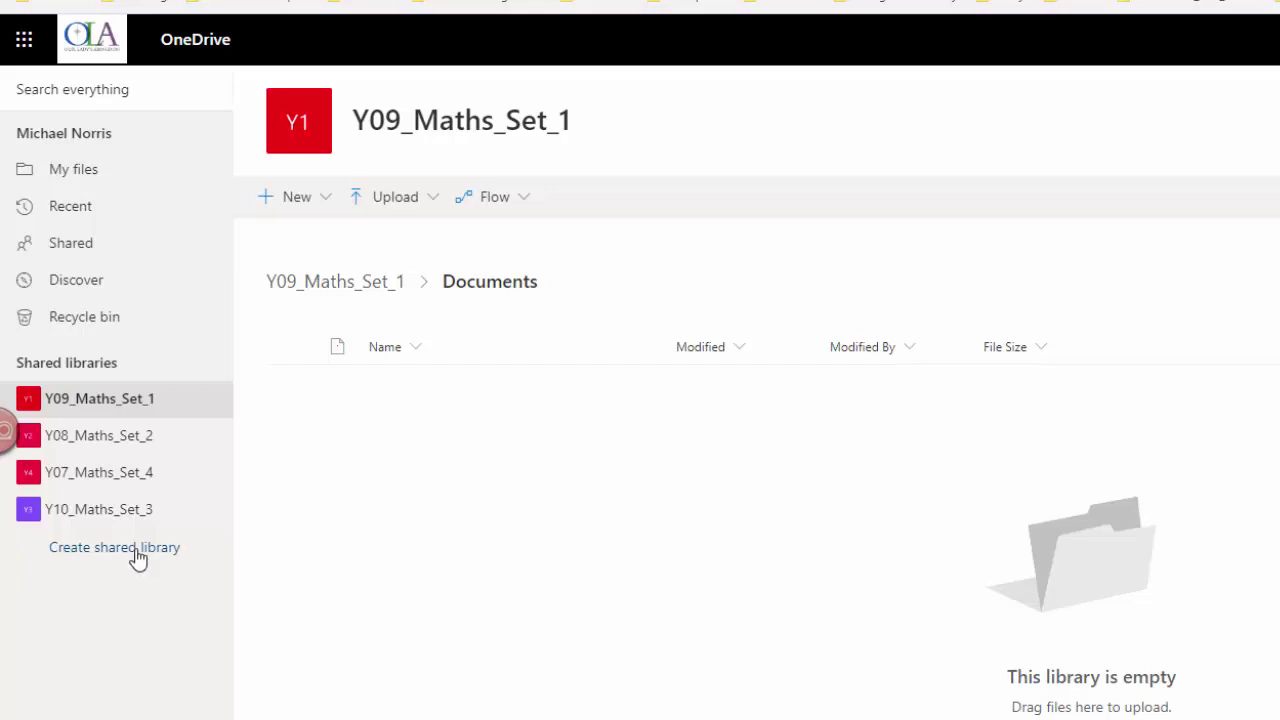
Start a new shared library site named Y09_maths_set1, keeping the suggested group email alias
{"action": "left_click", "coordinate": [136, 550]}
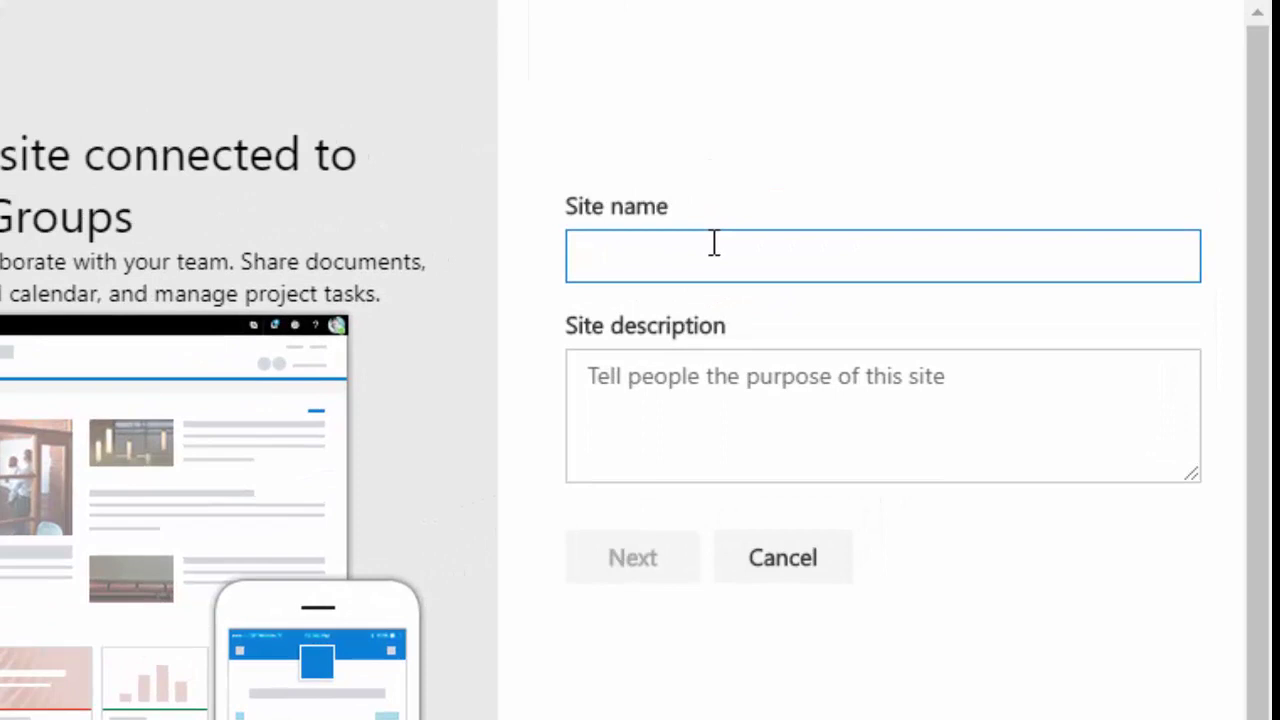
{"action": "type", "text": "Y09"}
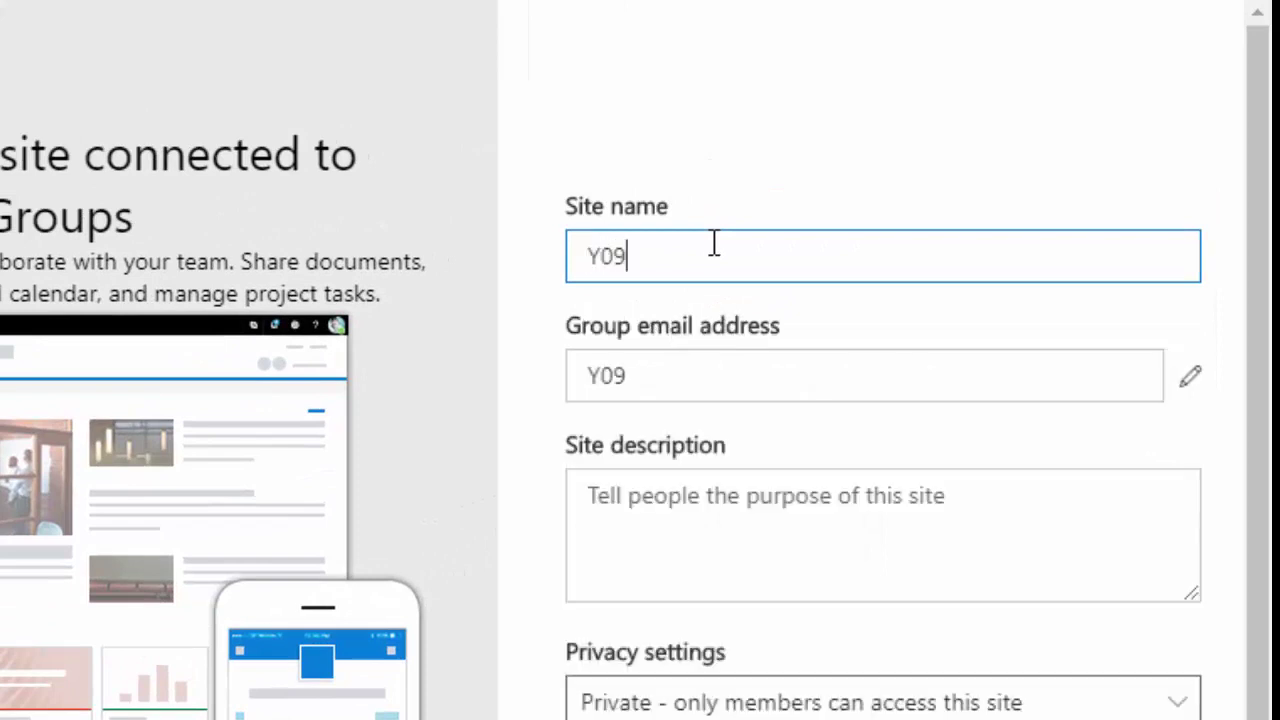
{"action": "type", "text": "_maths"}
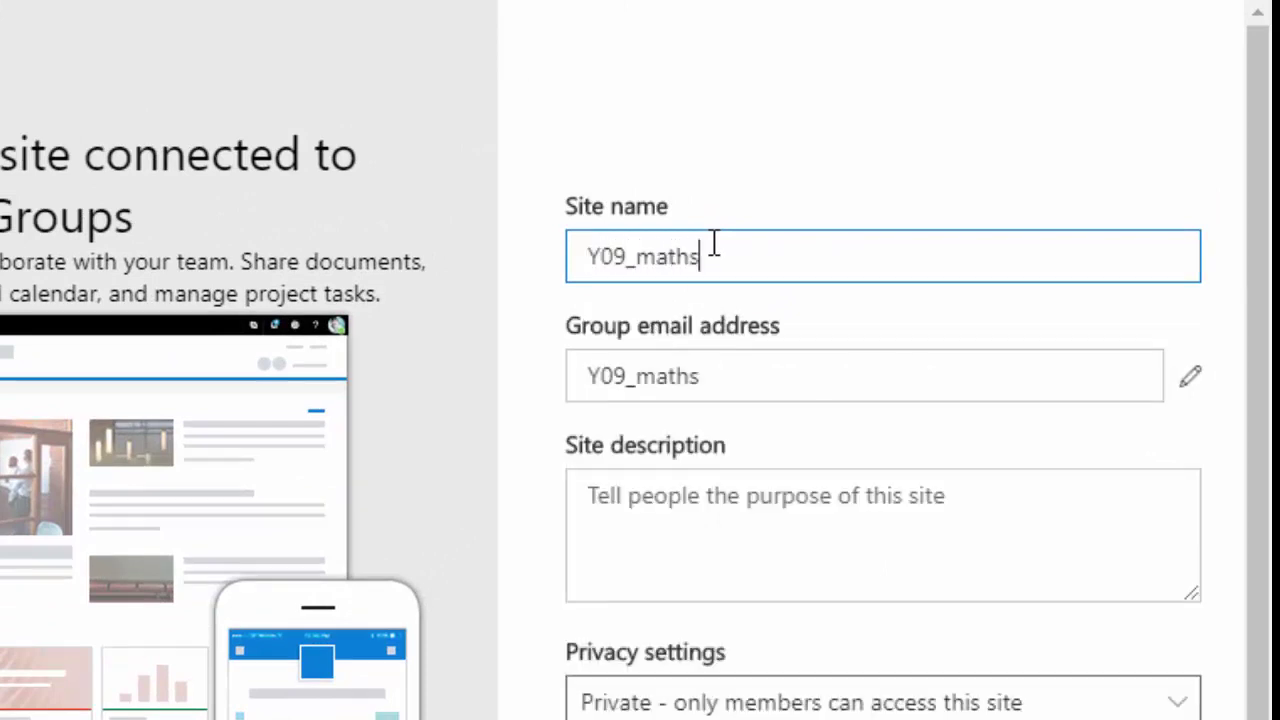
{"action": "type", "text": "_se"}
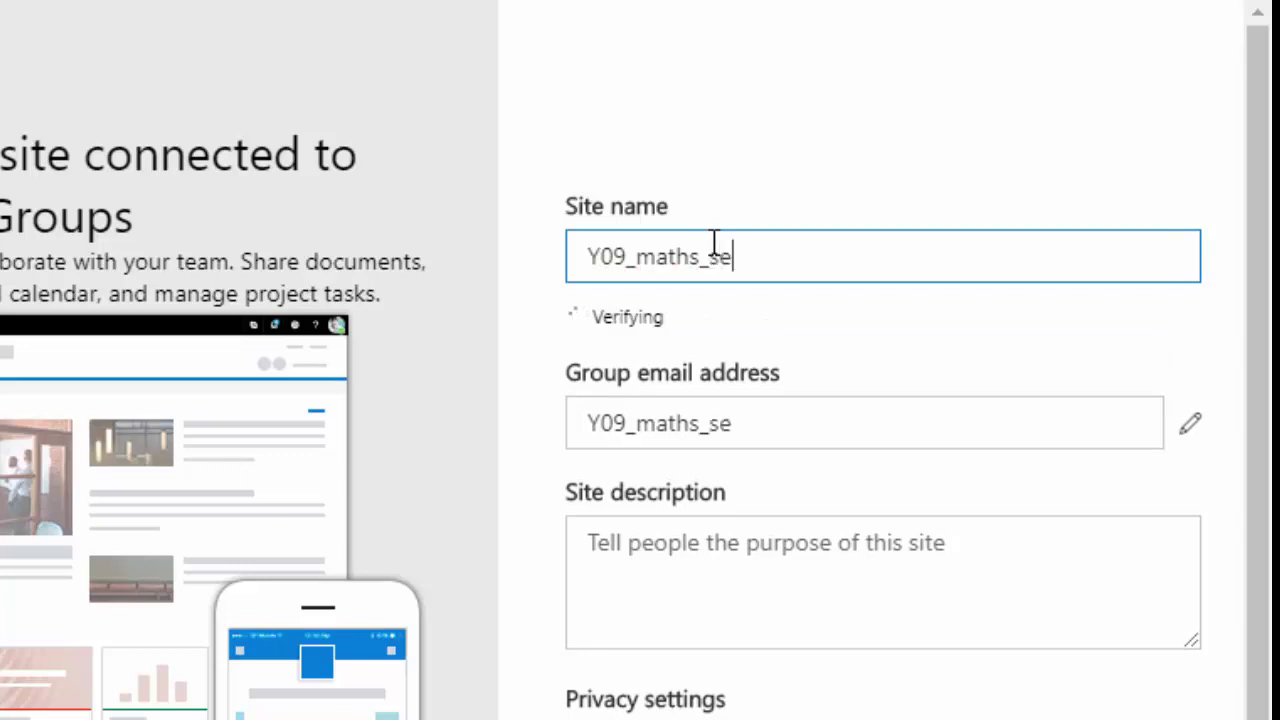
{"action": "type", "text": "t1"}
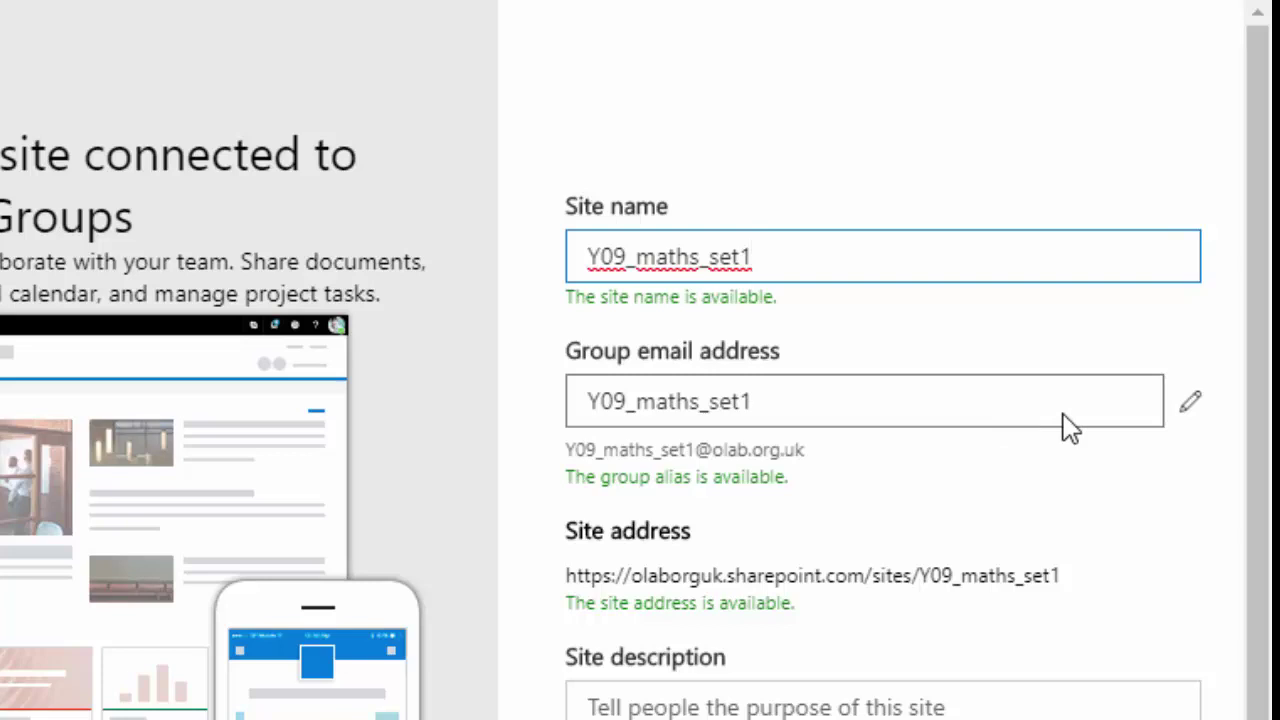
{"action": "left_click", "coordinate": [1191, 402]}
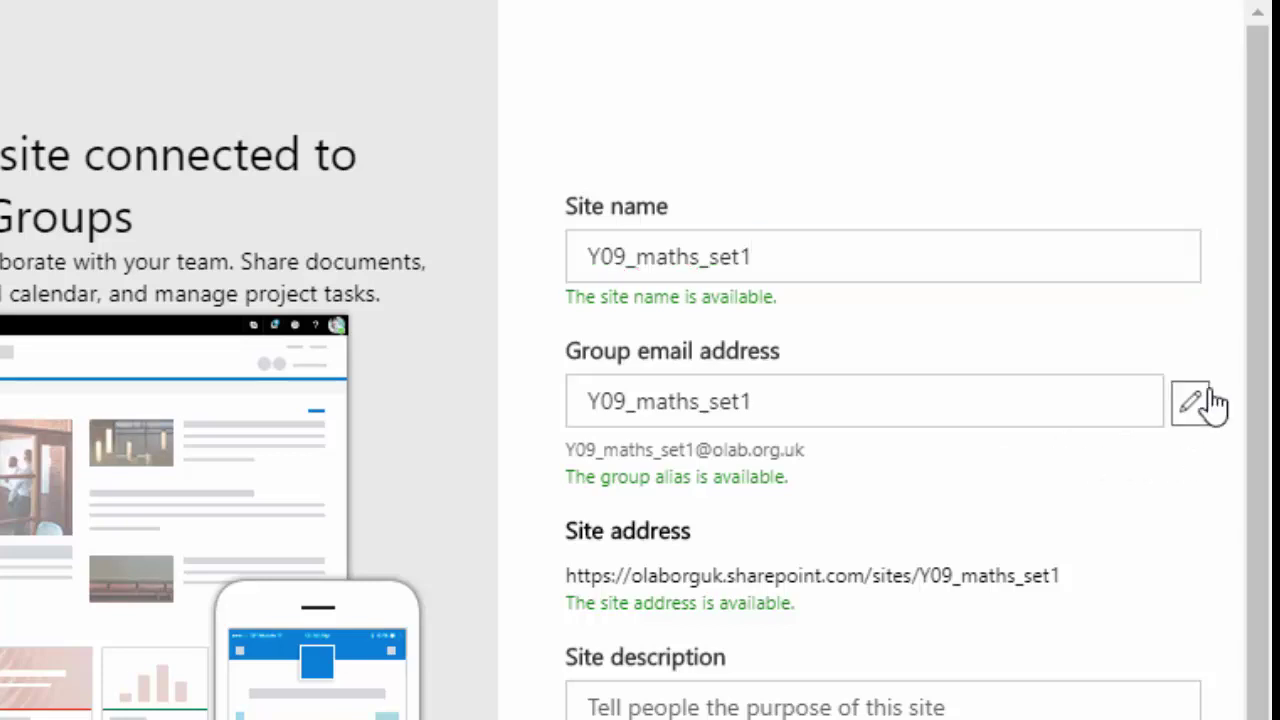
{"action": "left_click", "coordinate": [850, 391]}
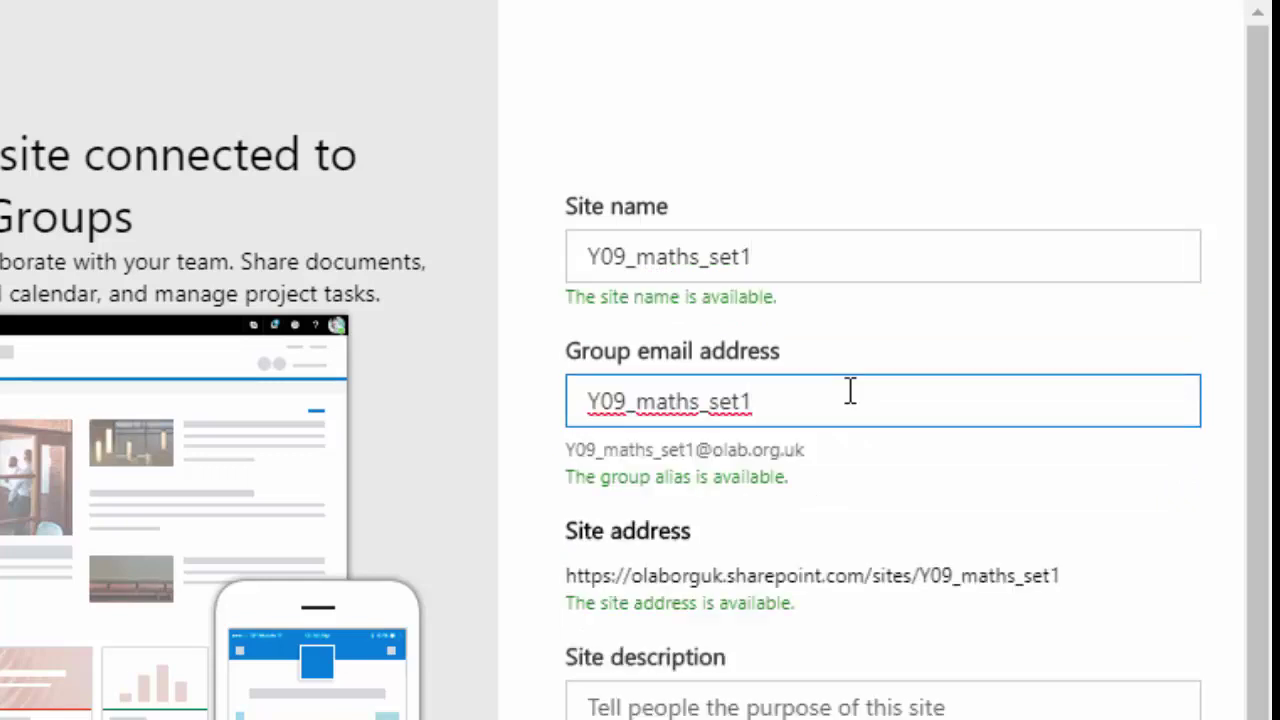
{"action": "scroll", "coordinate": [846, 497], "scroll_direction": "down", "scroll_amount": 3}
Enter the description 'This is a site used too support year 9 Maths Set 1' and set privacy to Public
{"action": "left_click", "coordinate": [752, 610]}
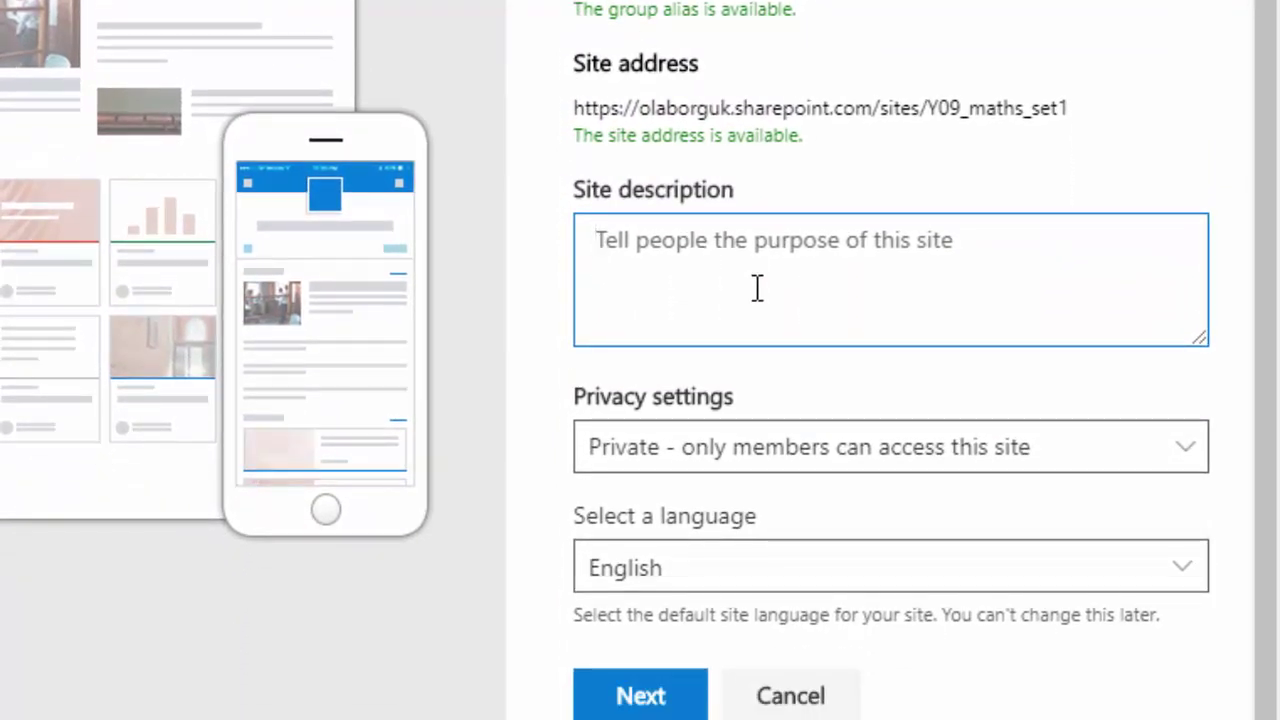
{"action": "type", "text": "This is"}
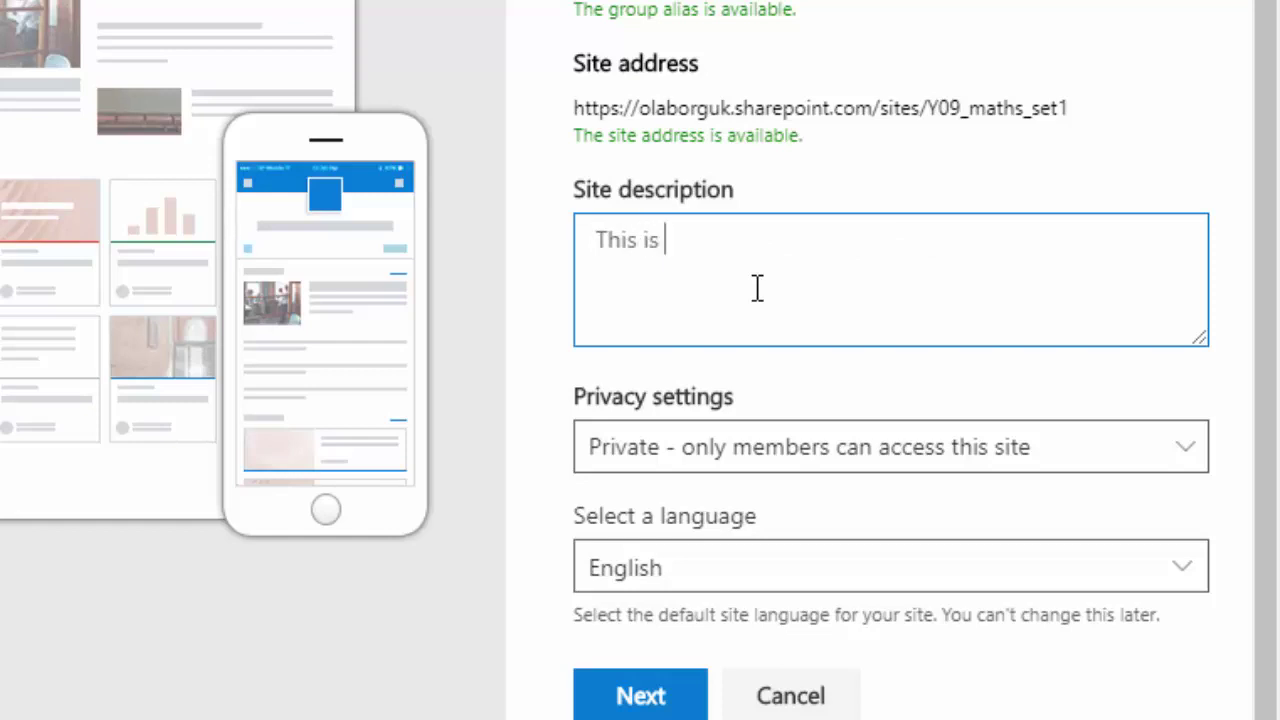
{"action": "type", "text": " a site use"}
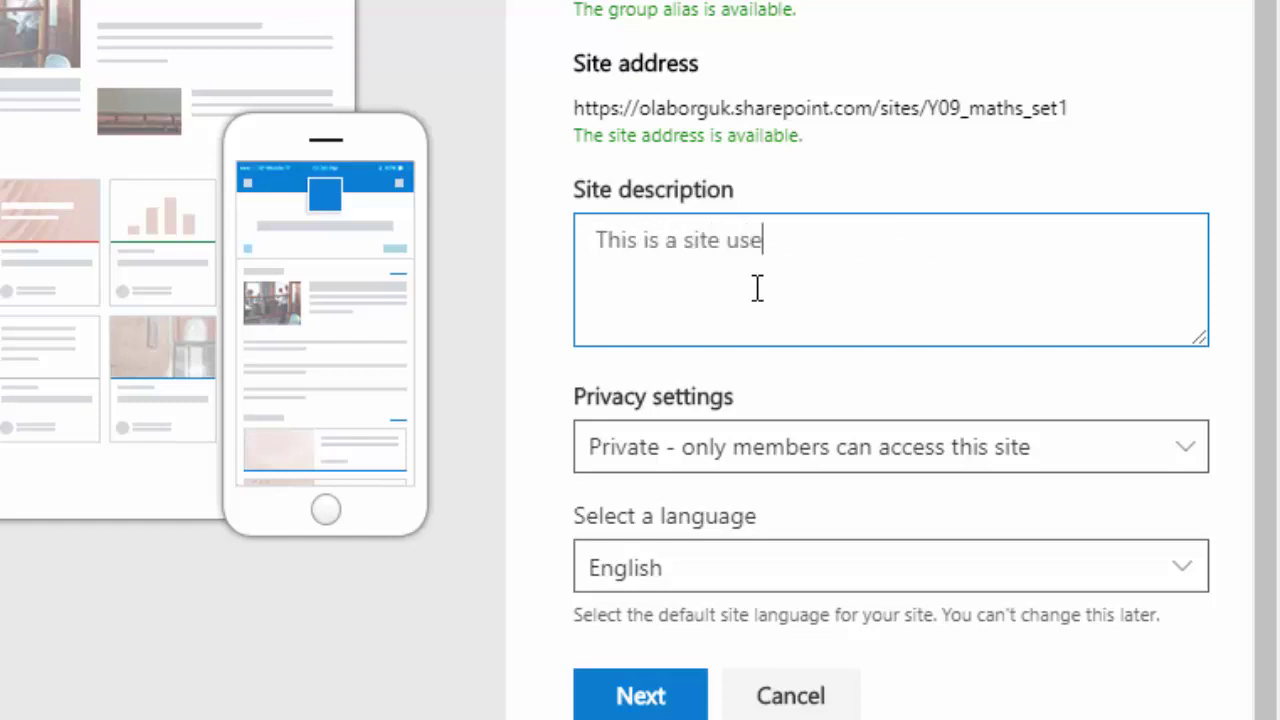
{"action": "type", "text": "d too support "}
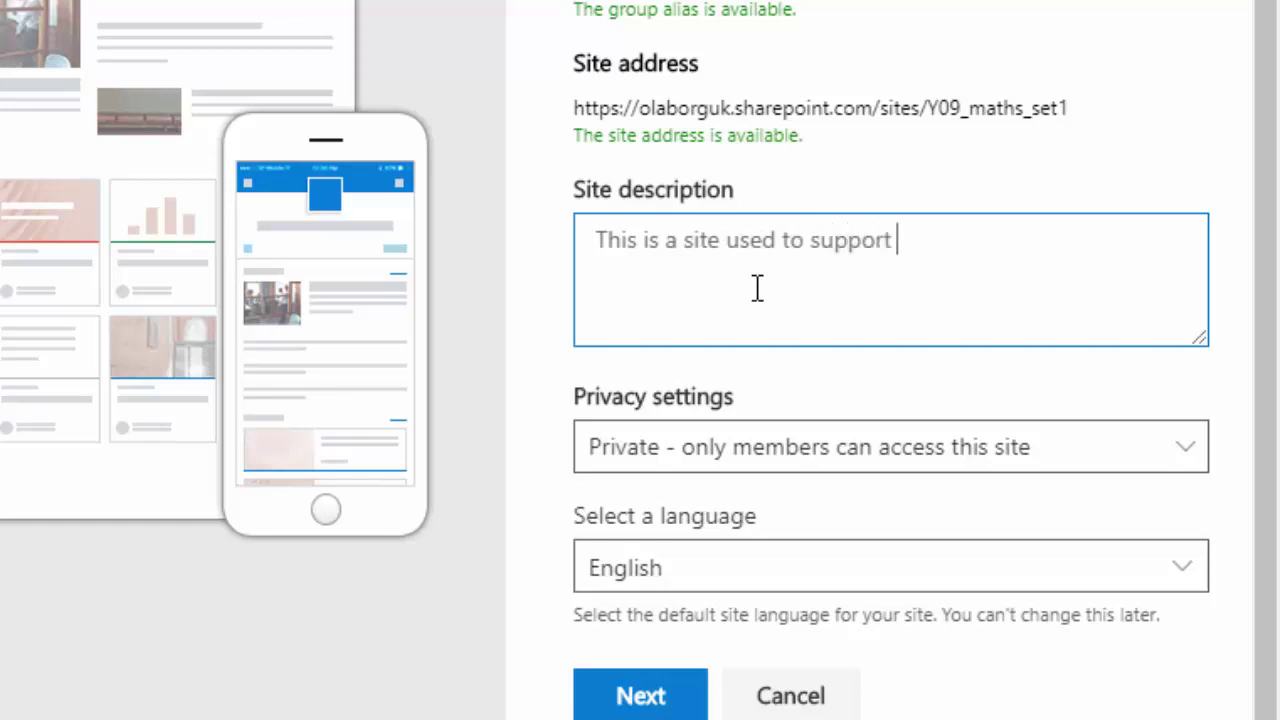
{"action": "type", "text": "year 9 Maths Se"}
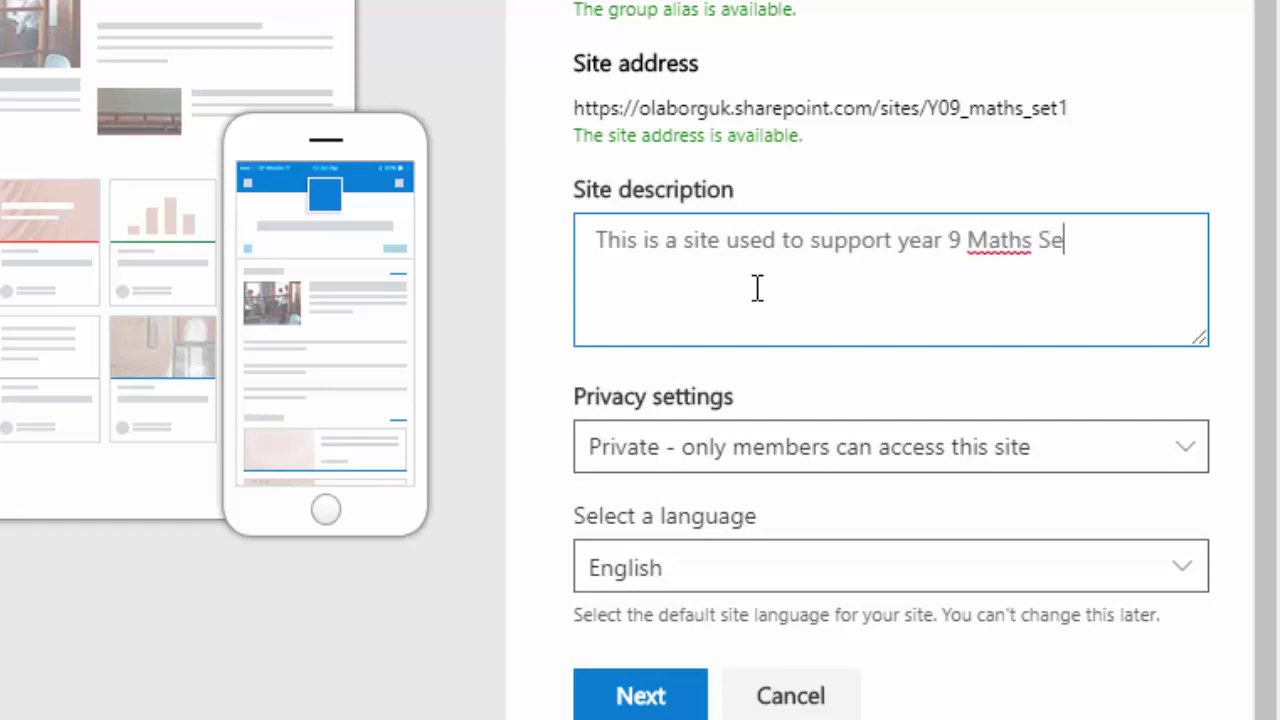
{"action": "type", "text": "t 1"}
{"action": "left_click", "coordinate": [1166, 470]}
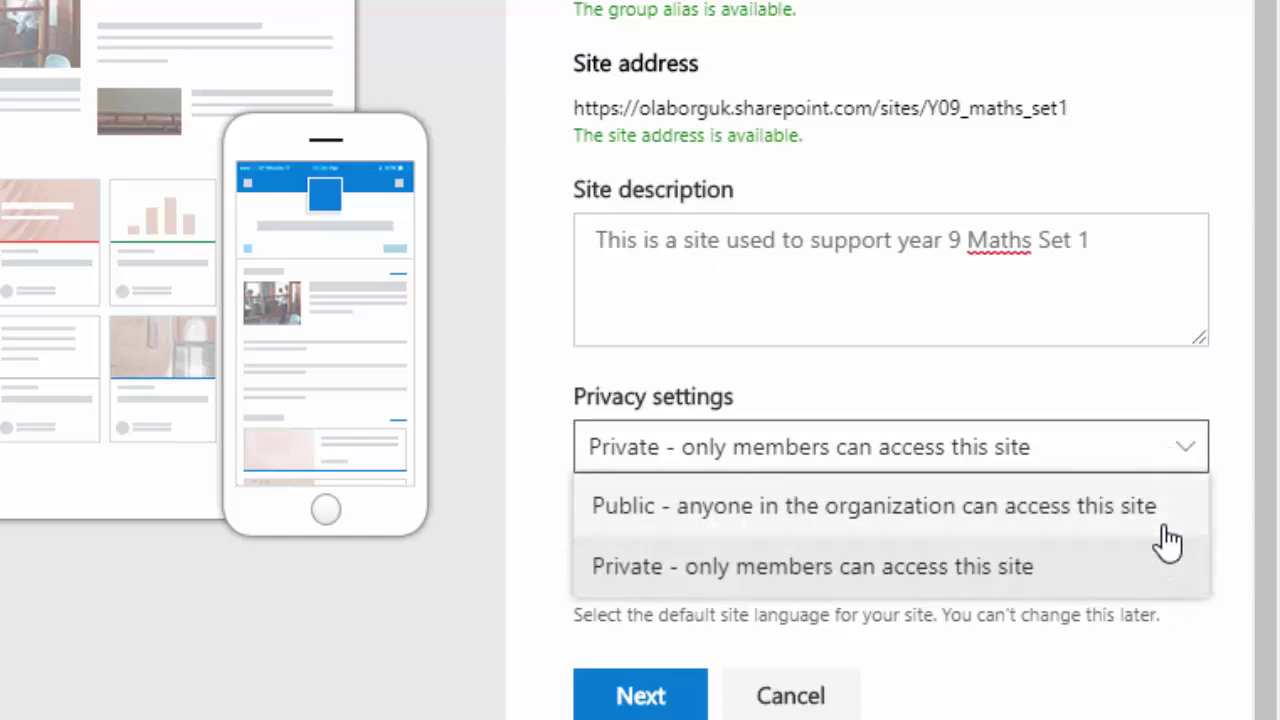
{"action": "left_click", "coordinate": [1126, 455]}
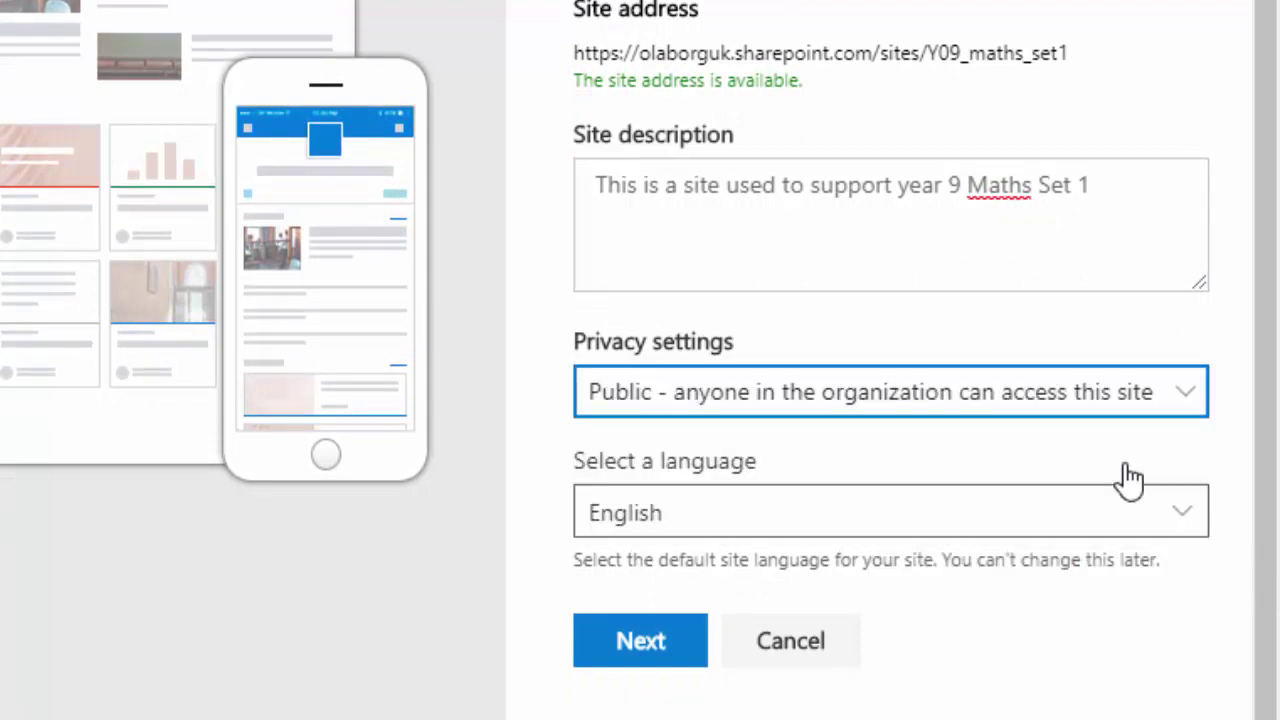
Add one suggested person as an additional owner of the group
{"action": "left_click", "coordinate": [655, 660]}
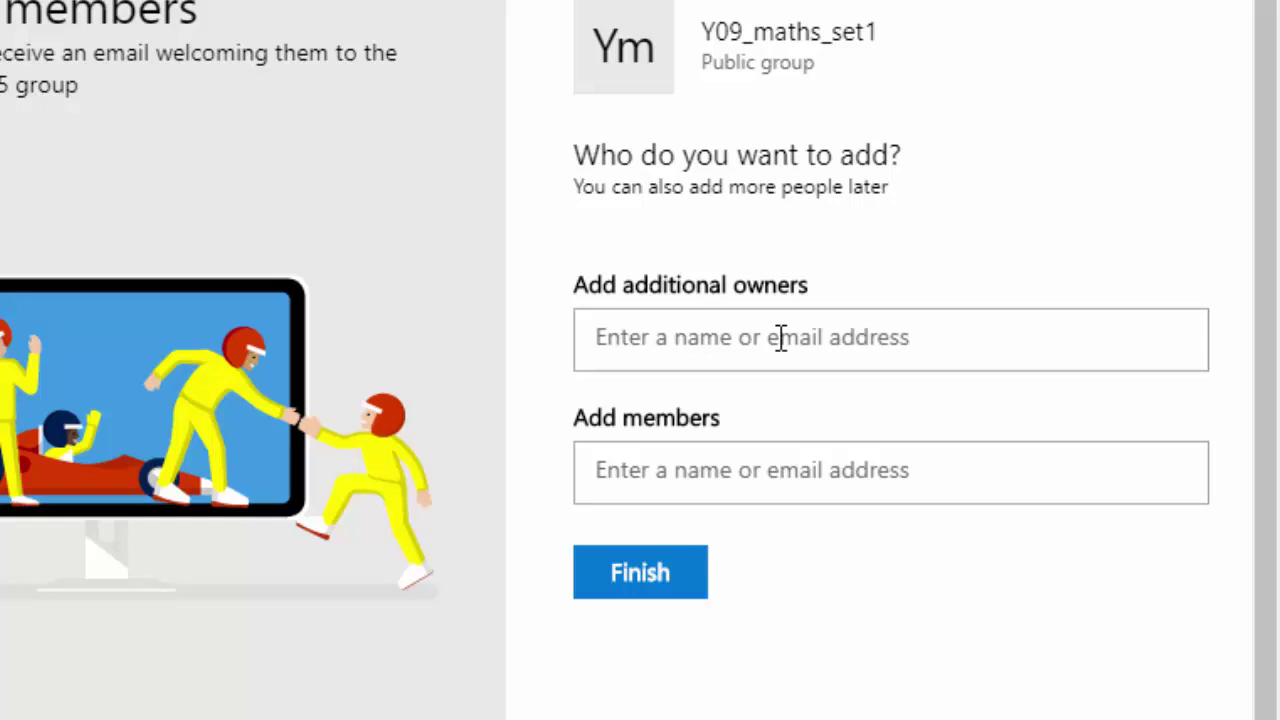
{"action": "type", "text": "mn"}
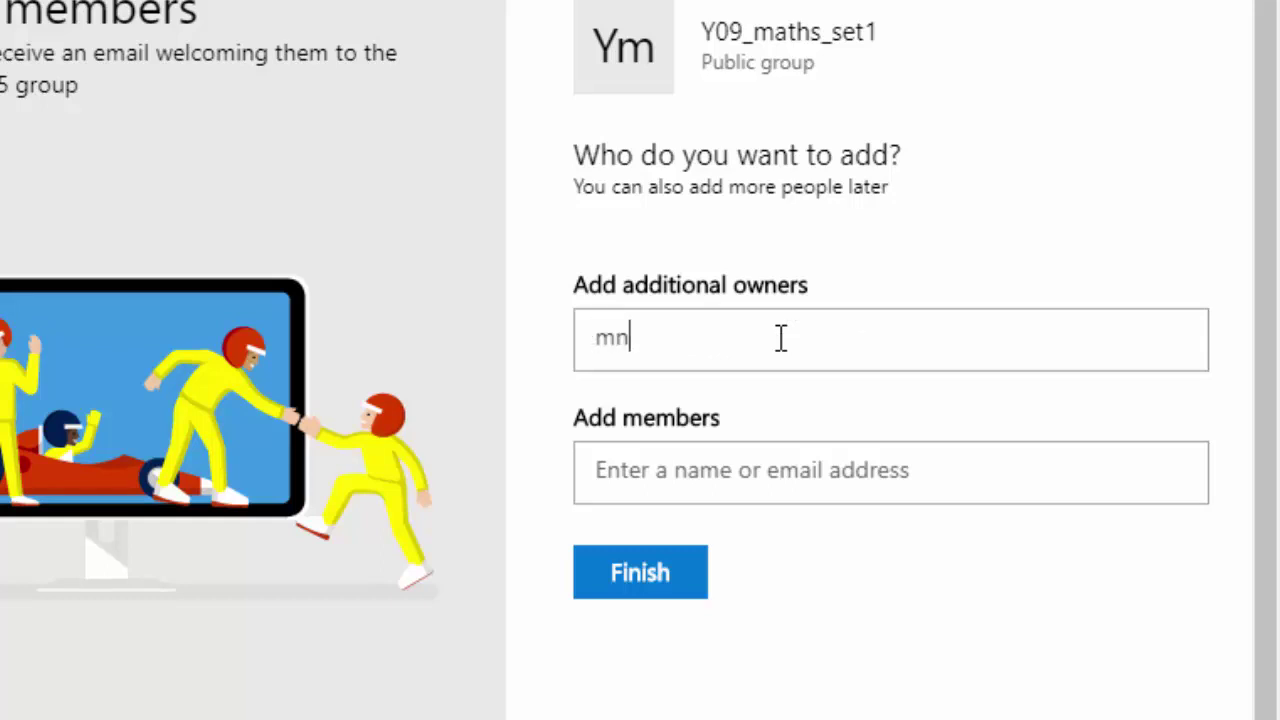
{"action": "left_click", "coordinate": [754, 443]}
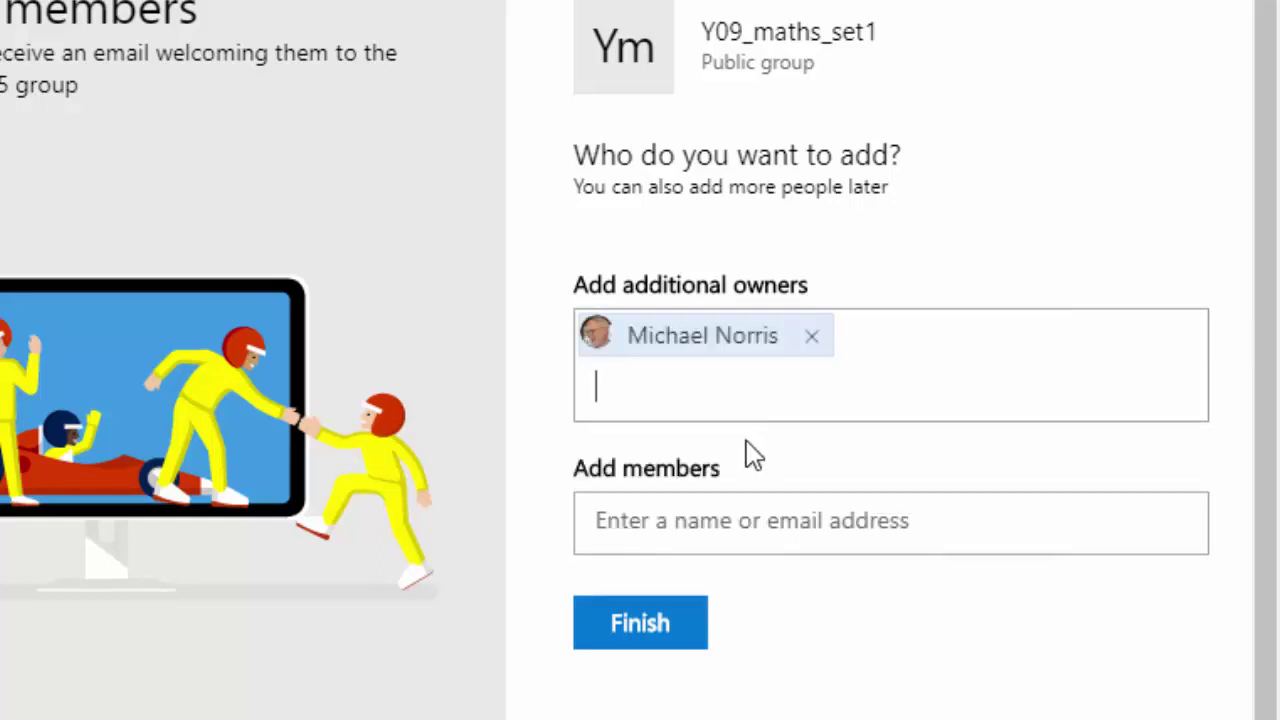
Add two suggested people as group members and finish creating the group
{"action": "left_click", "coordinate": [720, 515]}
{"action": "type", "text": "raff"}
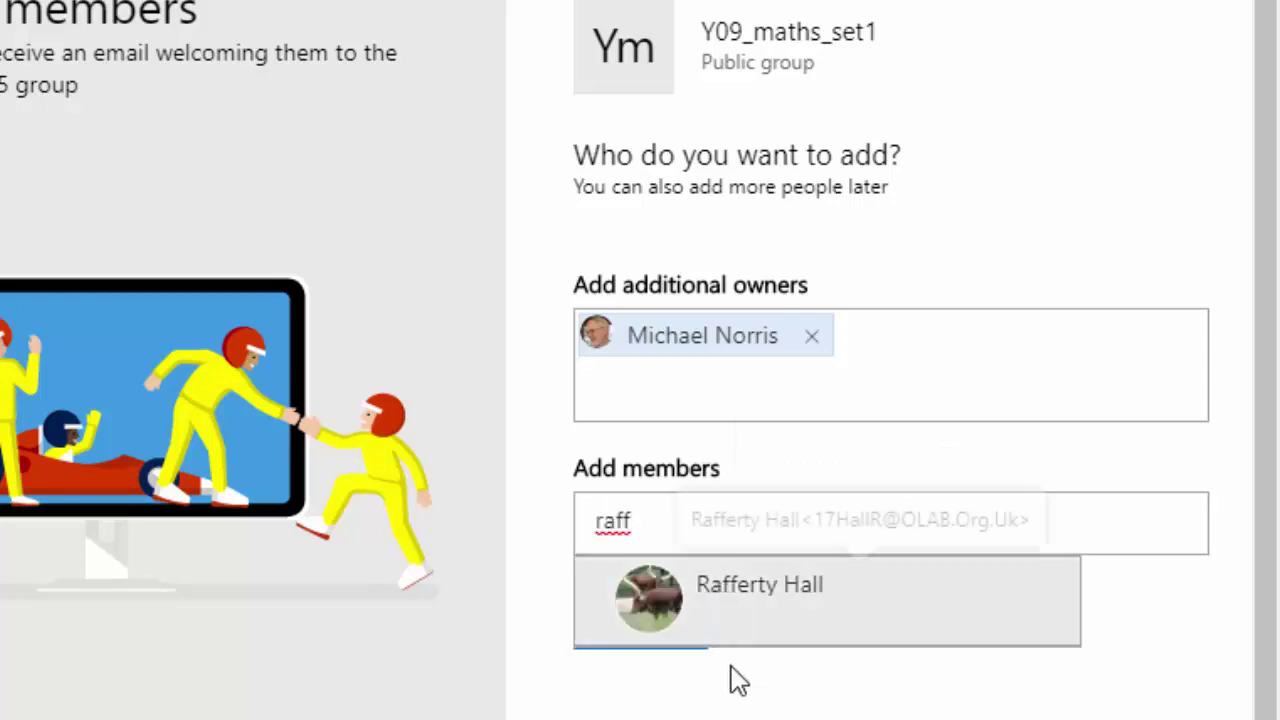
{"action": "left_click", "coordinate": [755, 603]}
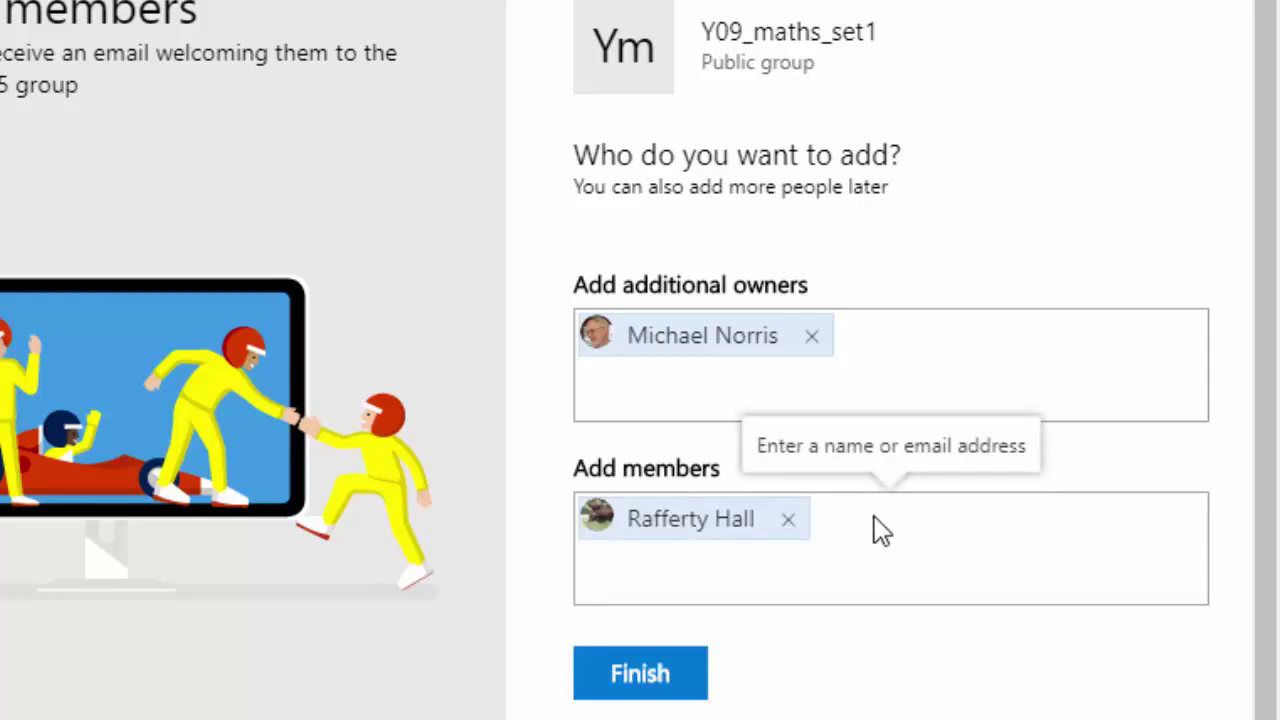
{"action": "type", "text": "nich"}
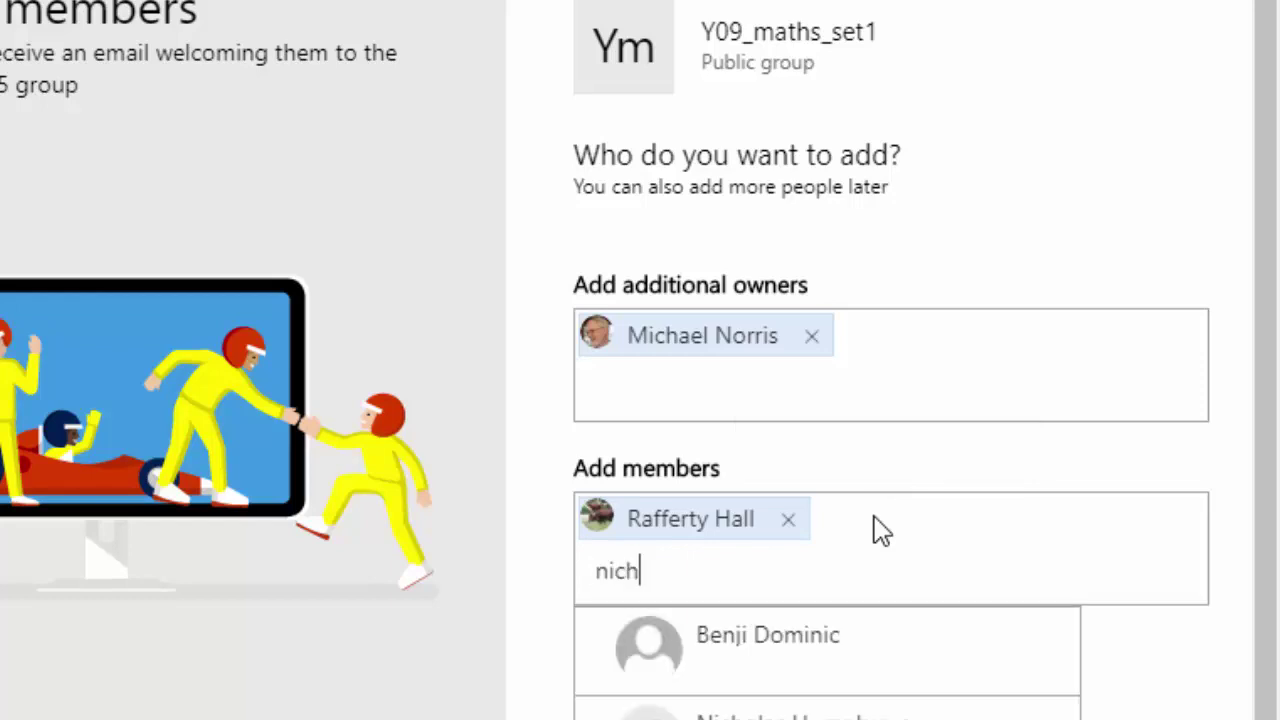
{"action": "left_click", "coordinate": [815, 633]}
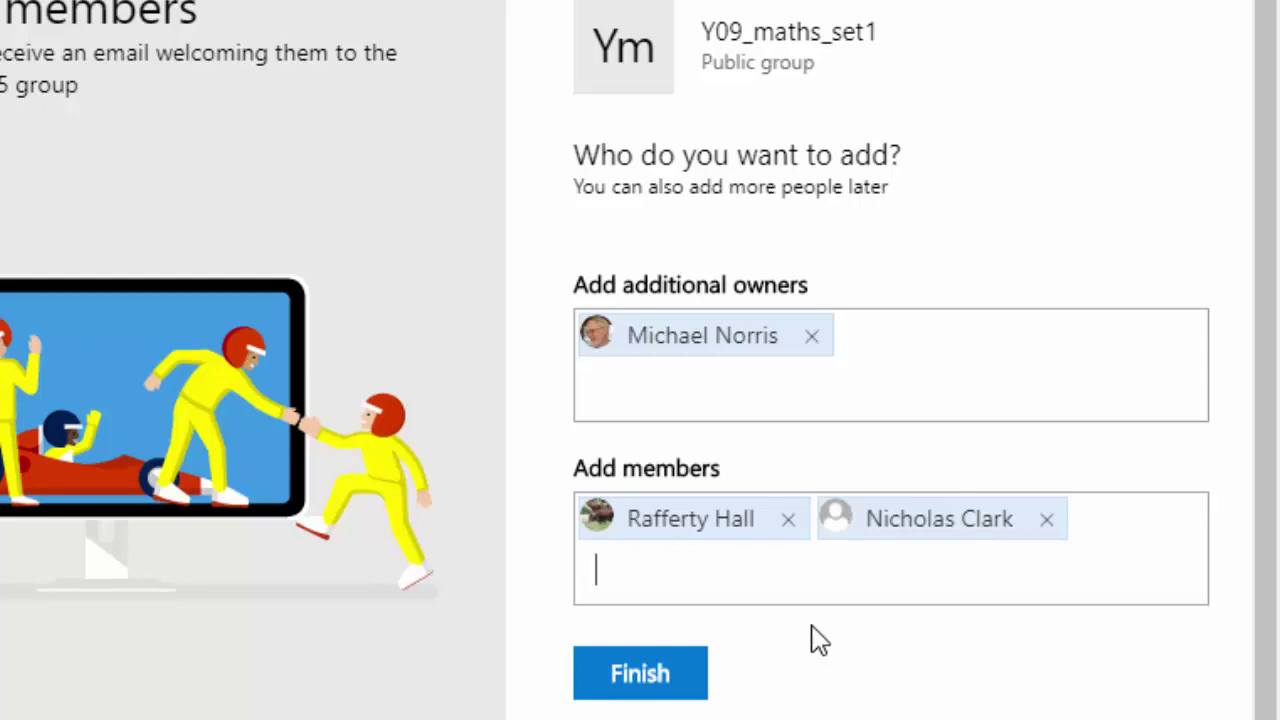
{"action": "left_click", "coordinate": [644, 682]}
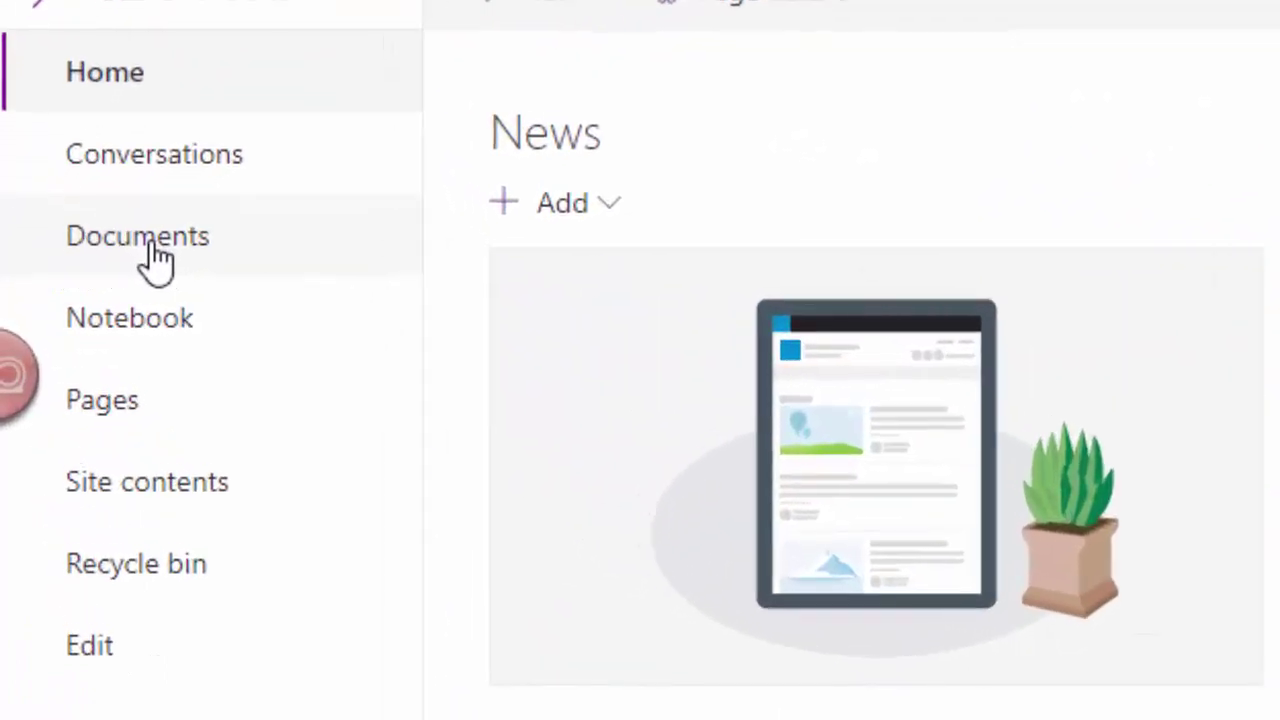
In the Y09_maths_set1 Documents library, add a new folder called Inequalities
{"action": "left_click", "coordinate": [152, 245]}
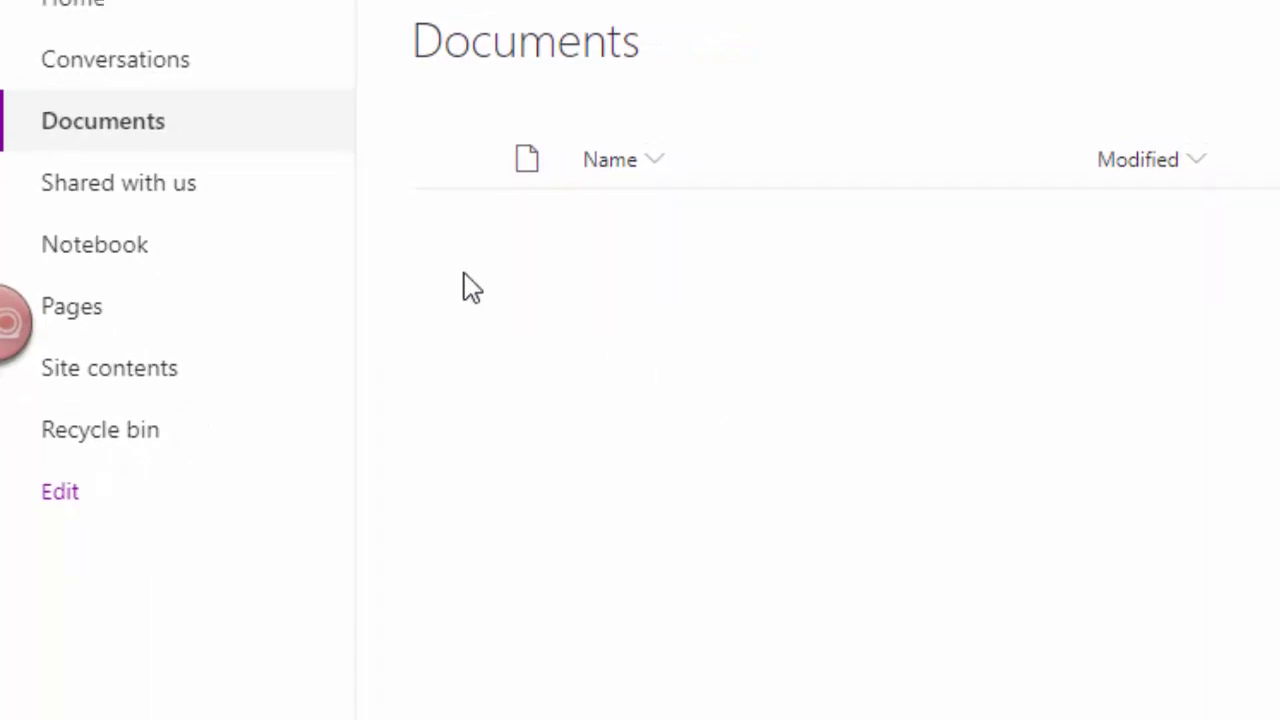
{"action": "left_click", "coordinate": [455, 200]}
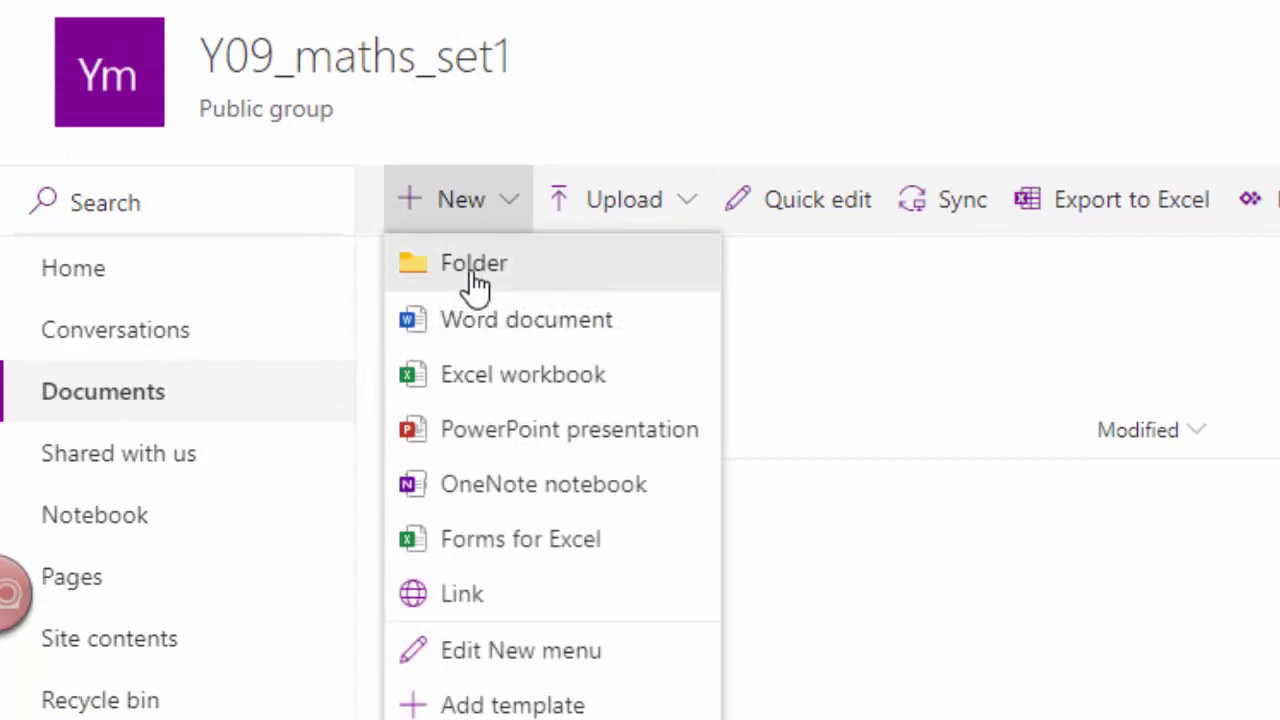
{"action": "left_click", "coordinate": [468, 268]}
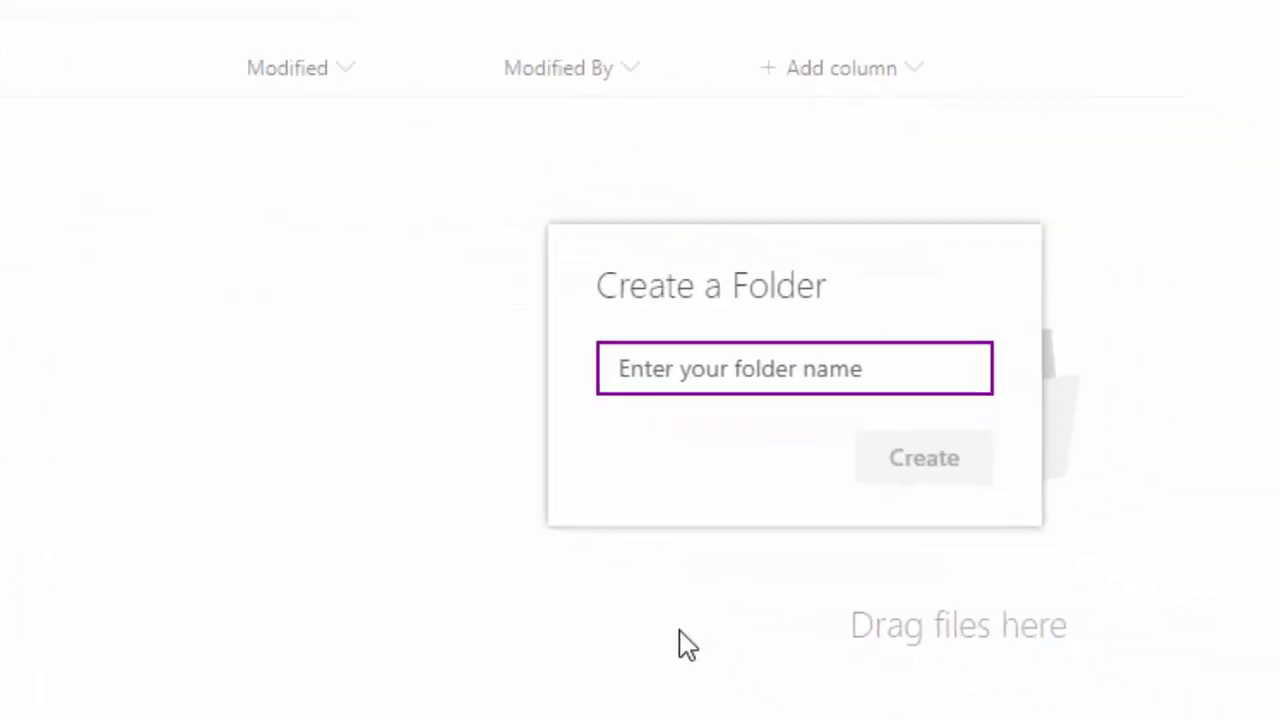
{"action": "type", "text": "I"}
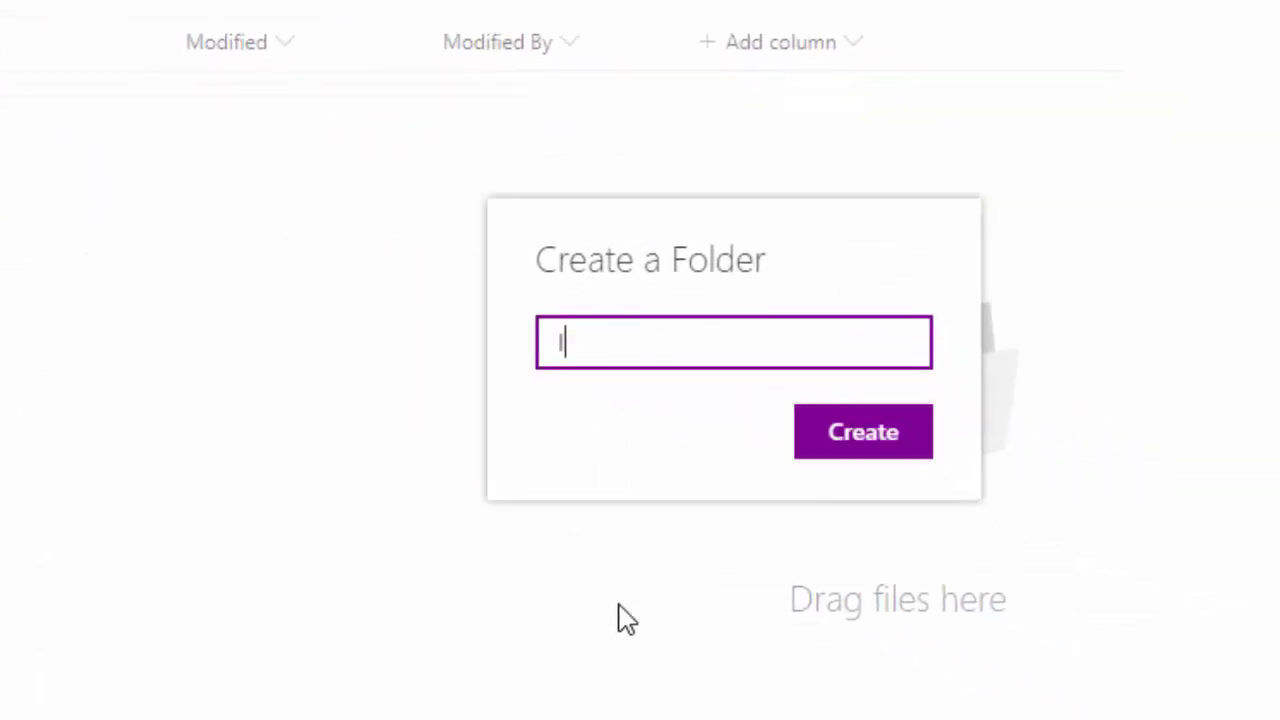
{"action": "type", "text": "nequalities"}
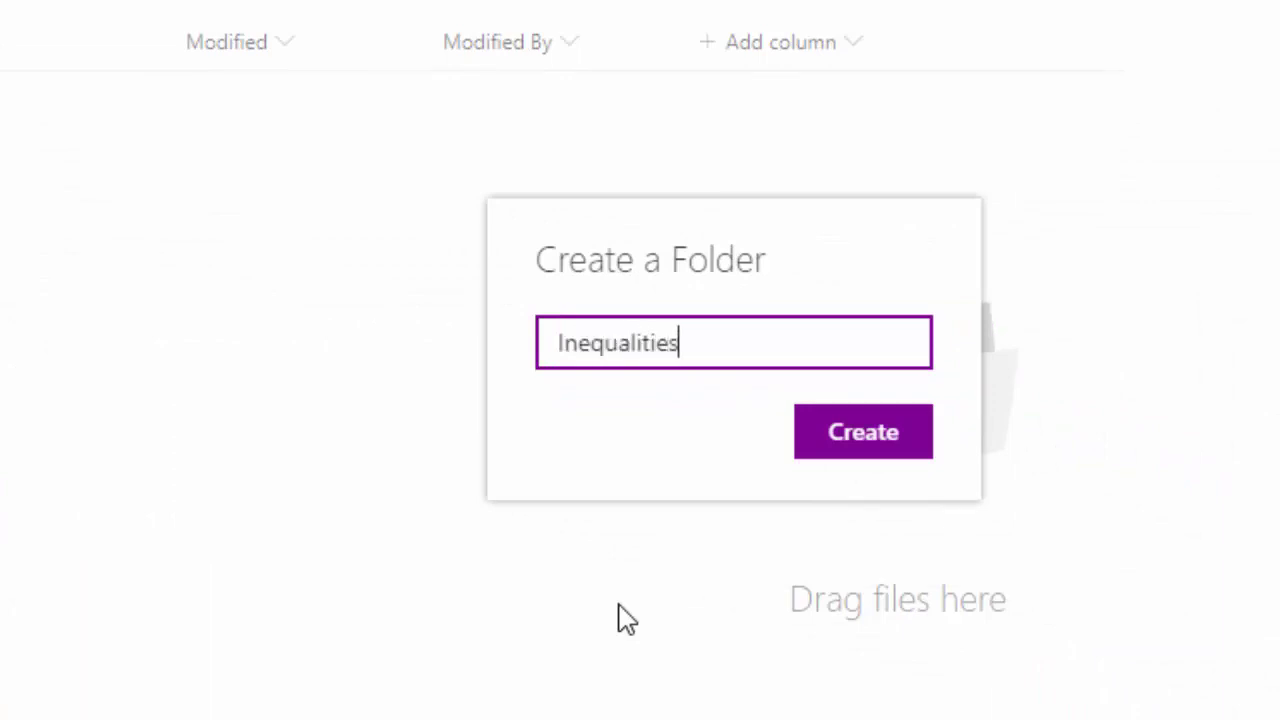
{"action": "key", "text": "Return"}
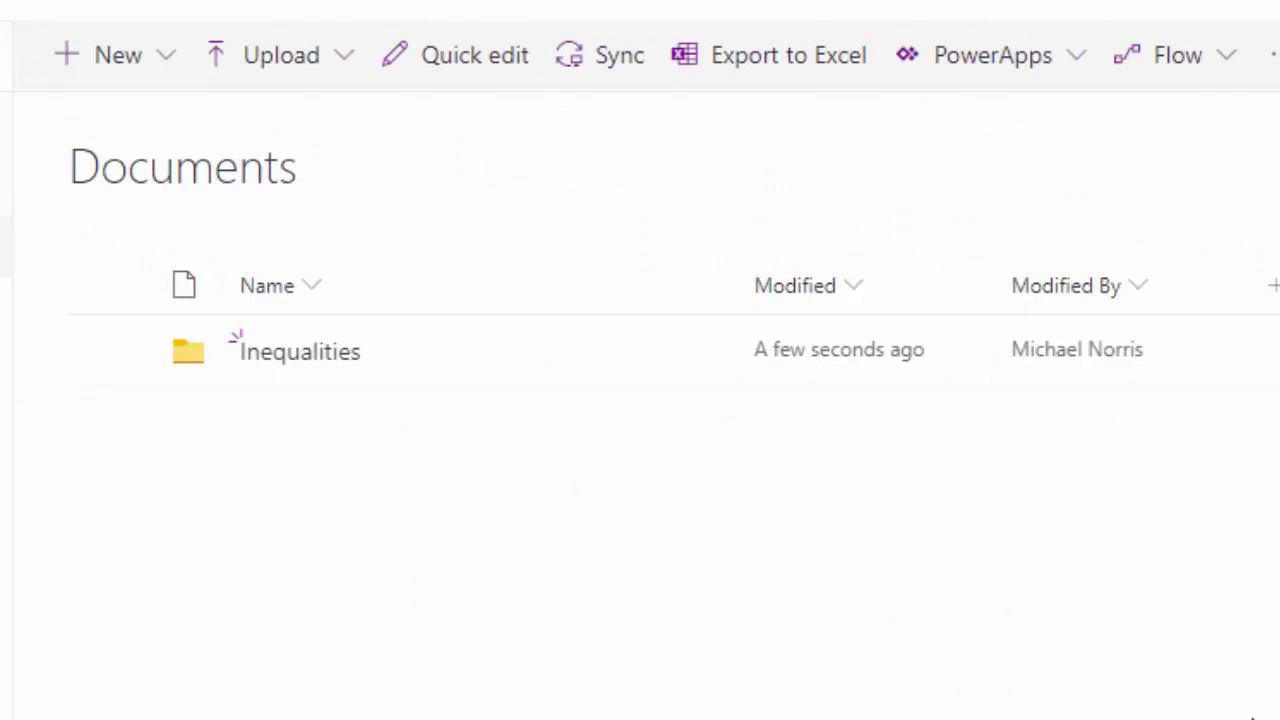
Upload the L01 lesson and the other three Inequalities .pptx lessons from File Explorer into the folder
{"action": "left_click", "coordinate": [298, 358]}
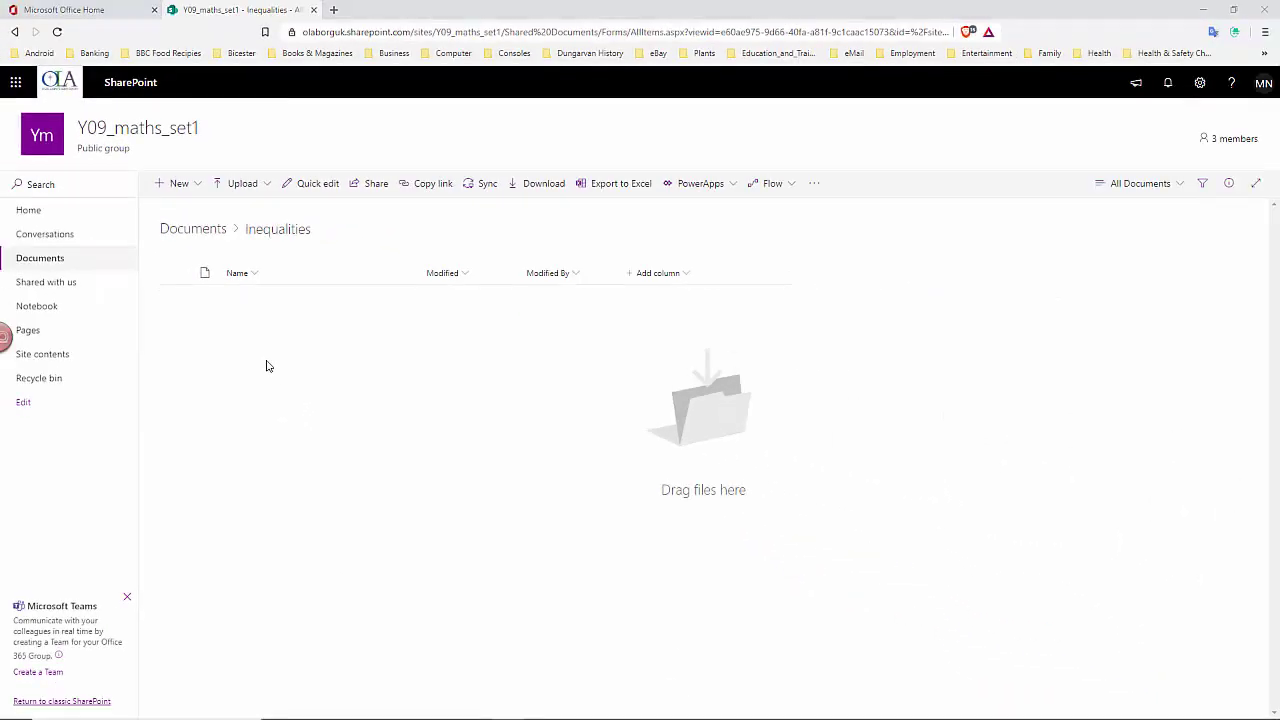
{"action": "key", "text": "alt+Tab"}
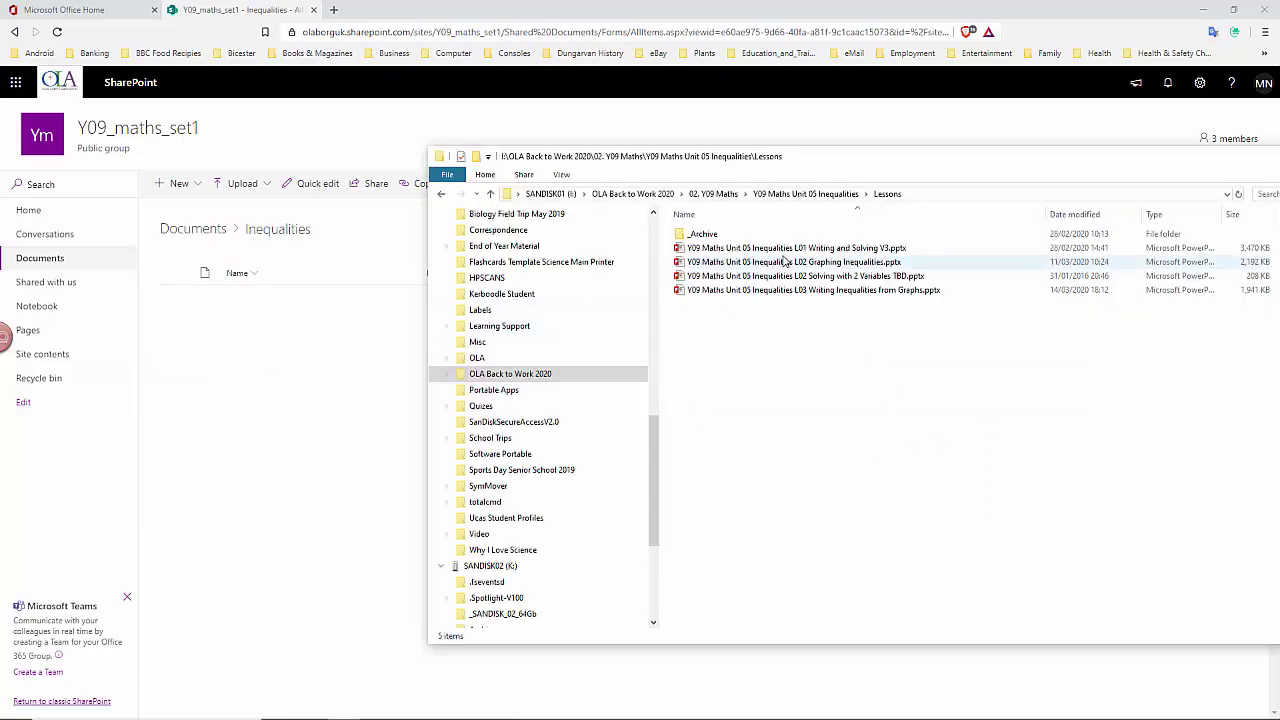
{"action": "left_click_drag", "start_coordinate": [830, 253], "coordinate": [291, 362]}
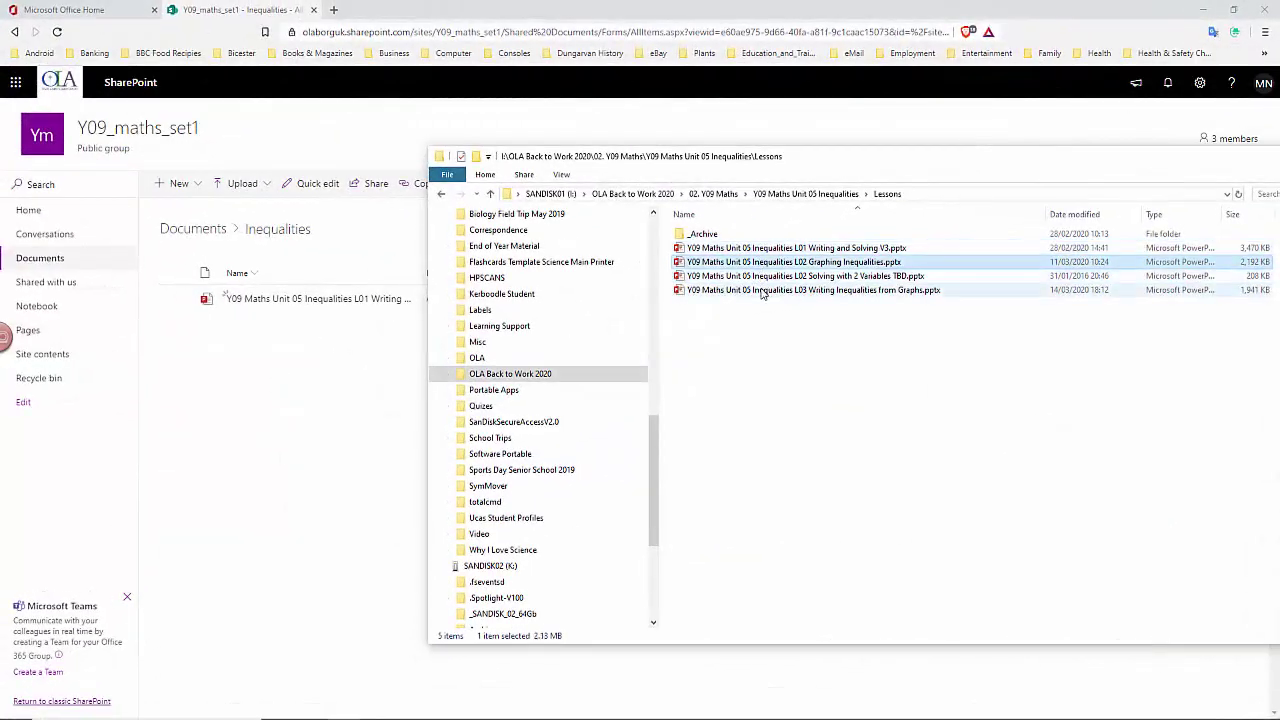
{"action": "left_click", "coordinate": [762, 290], "text": "shift"}
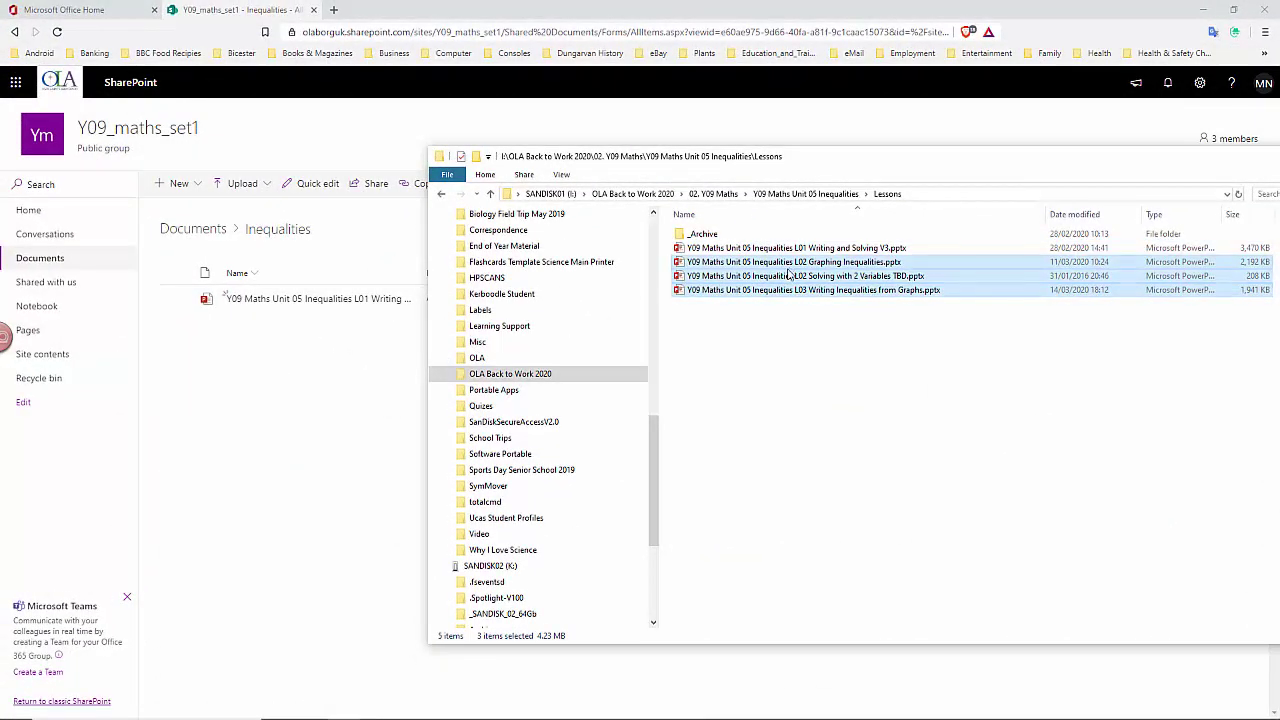
{"action": "left_click_drag", "start_coordinate": [792, 274], "coordinate": [329, 406]}
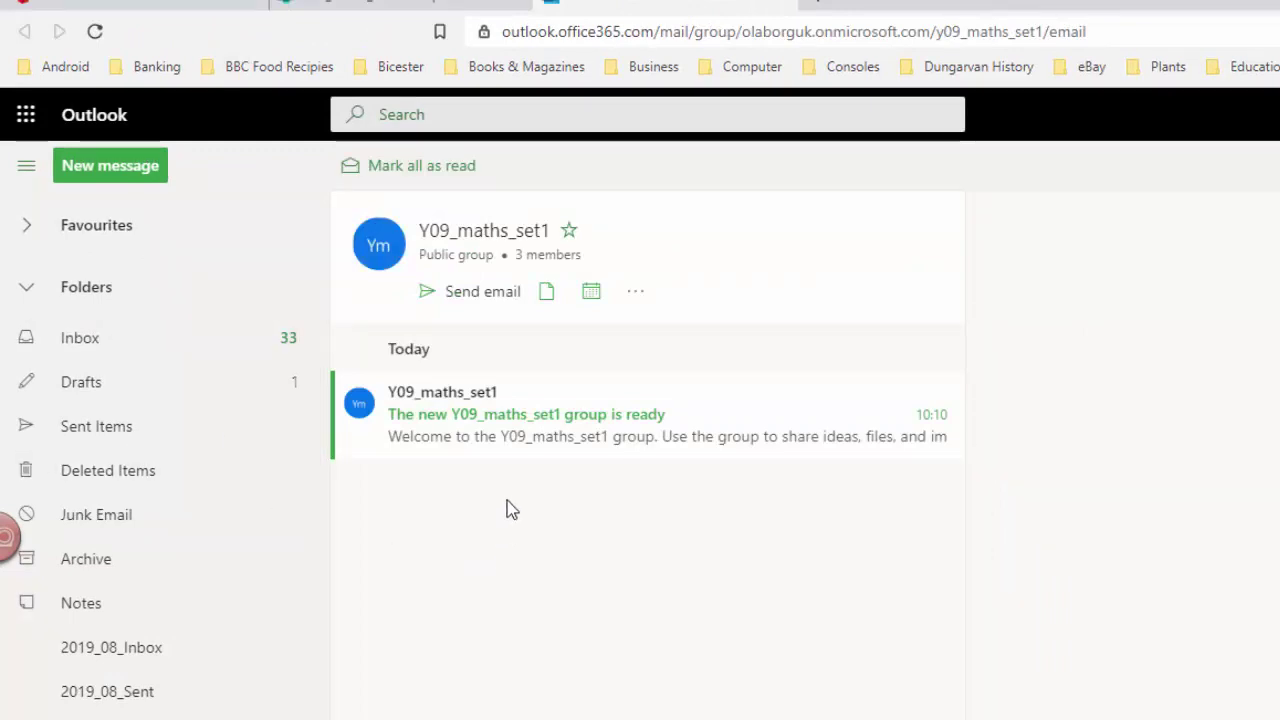
Compose a new email to the Y09_maths_set1 group and place the cursor in the body
{"action": "left_click", "coordinate": [476, 300]}
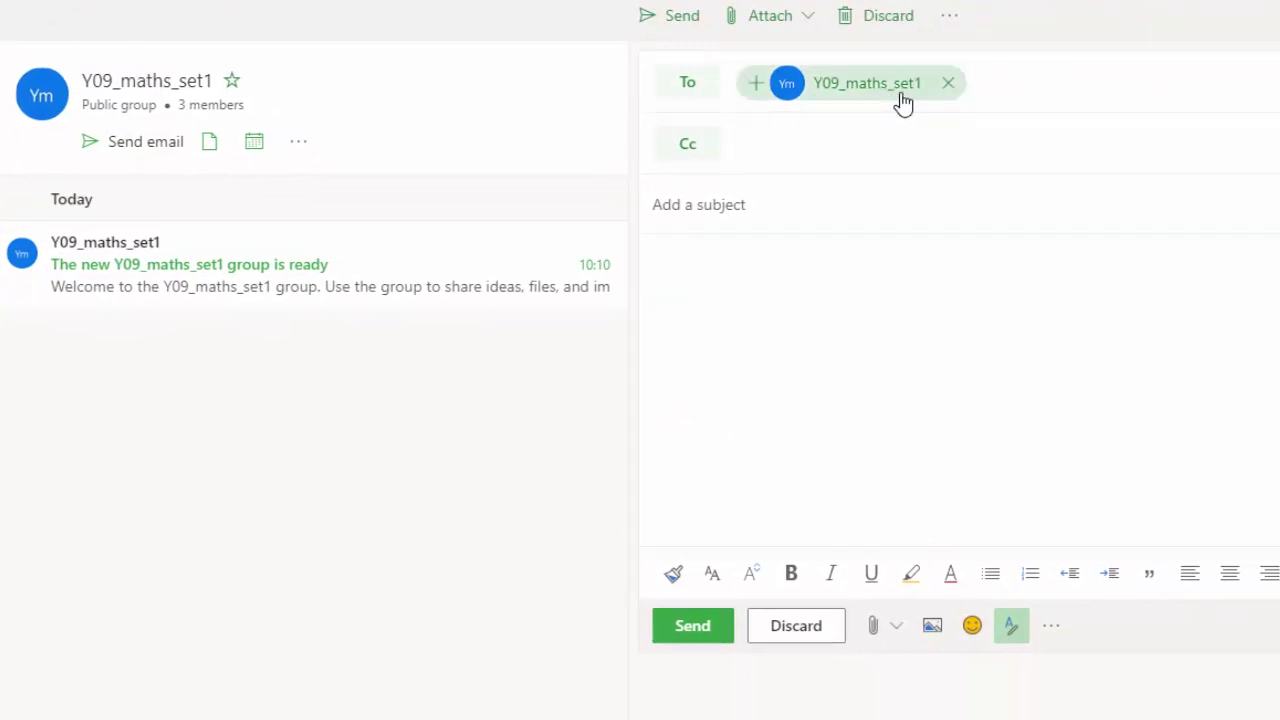
{"action": "left_click", "coordinate": [781, 206]}
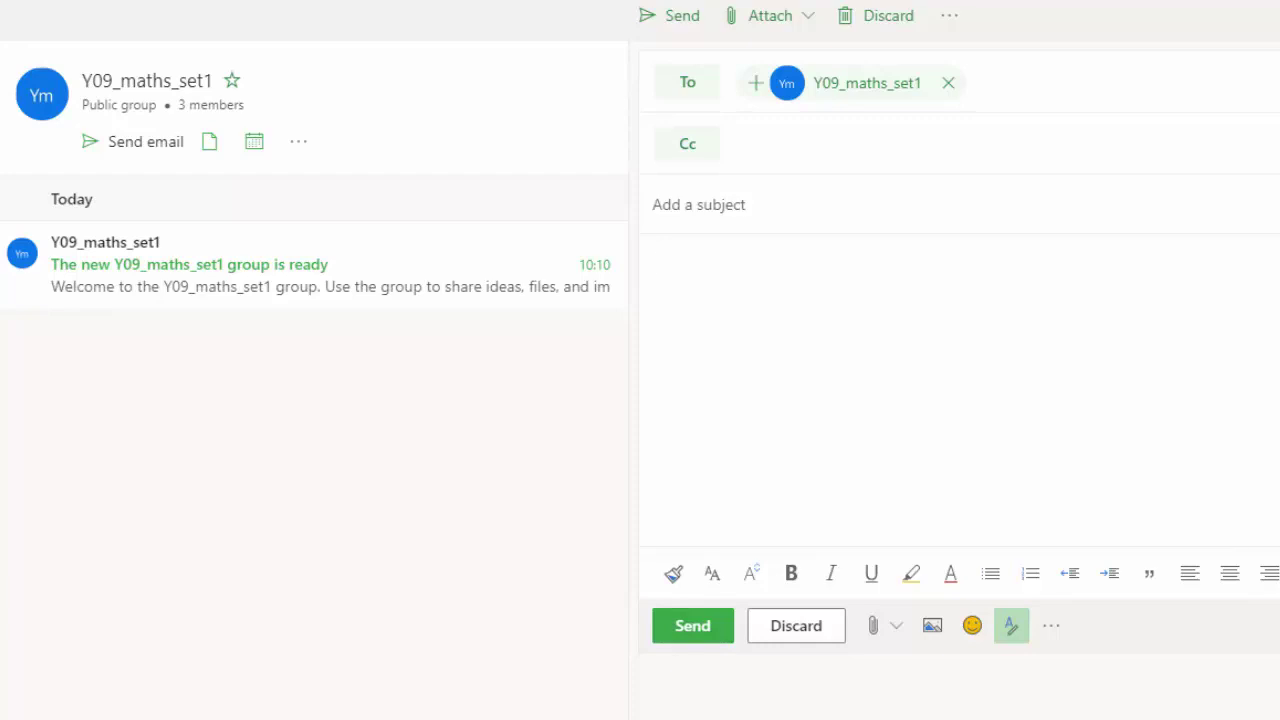
Open the group's shared calendar and uncheck the personal Calendar under My calendars
{"action": "left_click", "coordinate": [212, 146]}
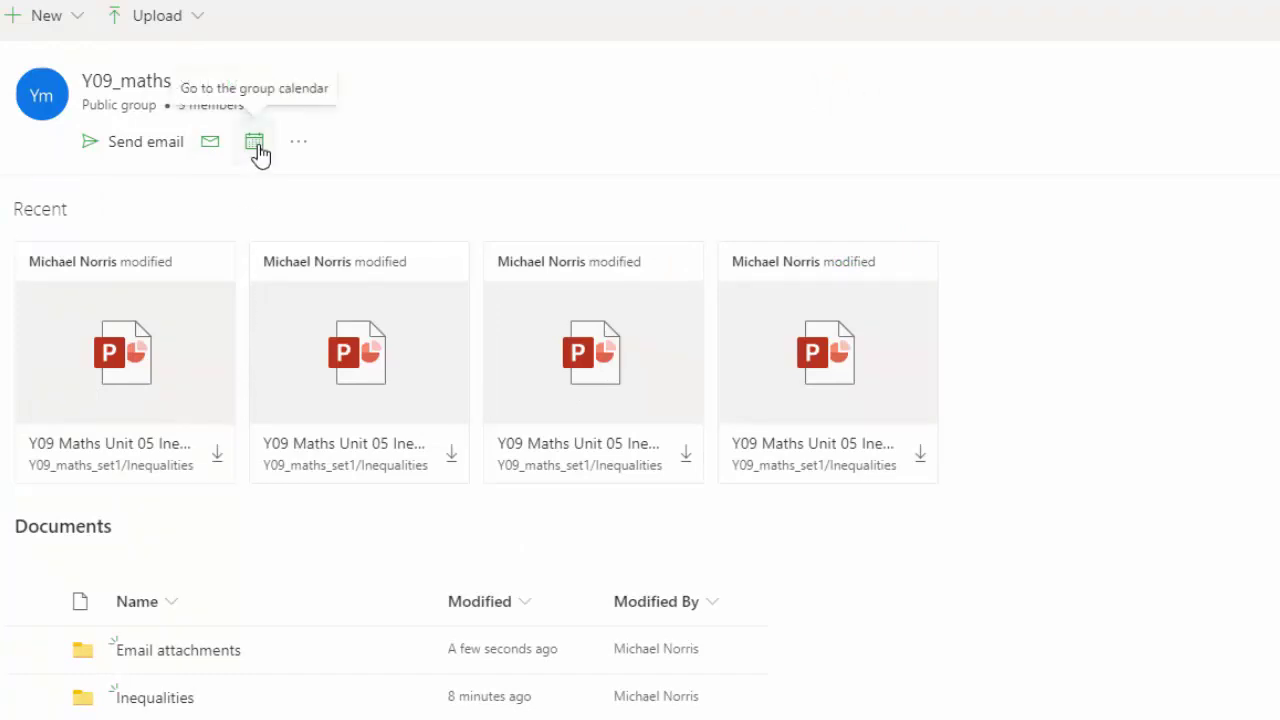
{"action": "left_click", "coordinate": [256, 146]}
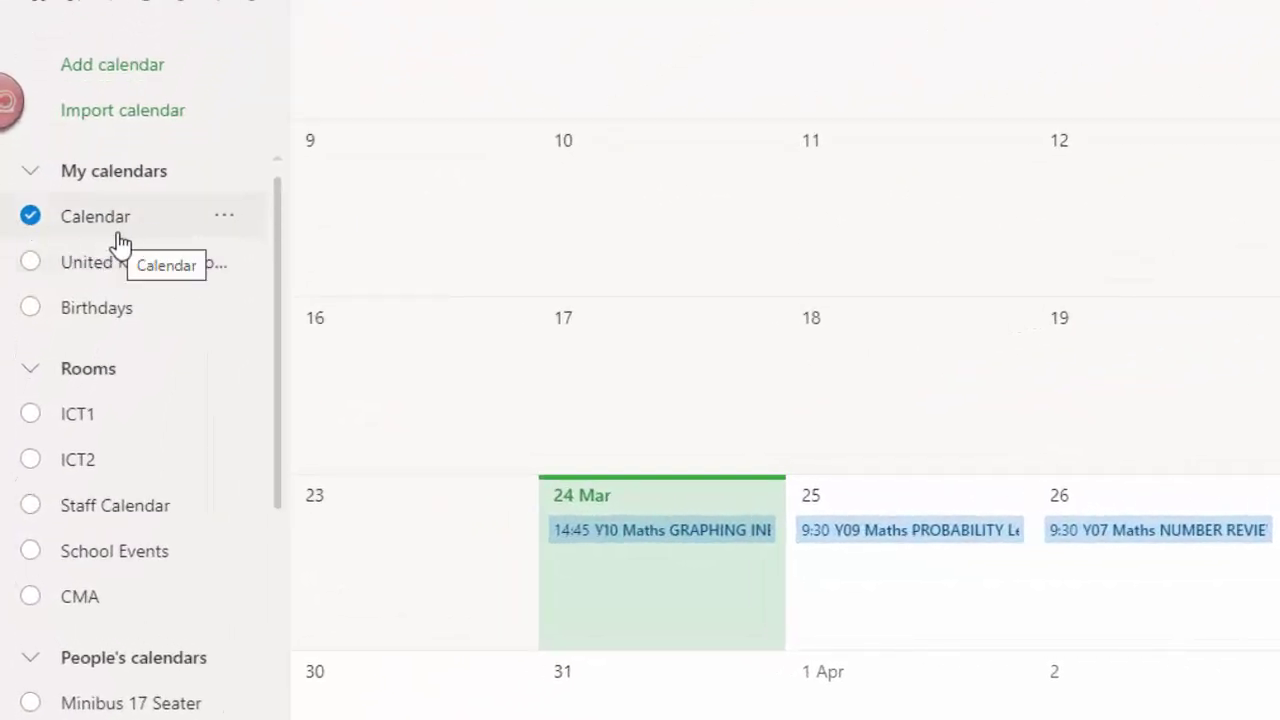
{"action": "left_click_drag", "start_coordinate": [276, 232], "coordinate": [263, 623]}
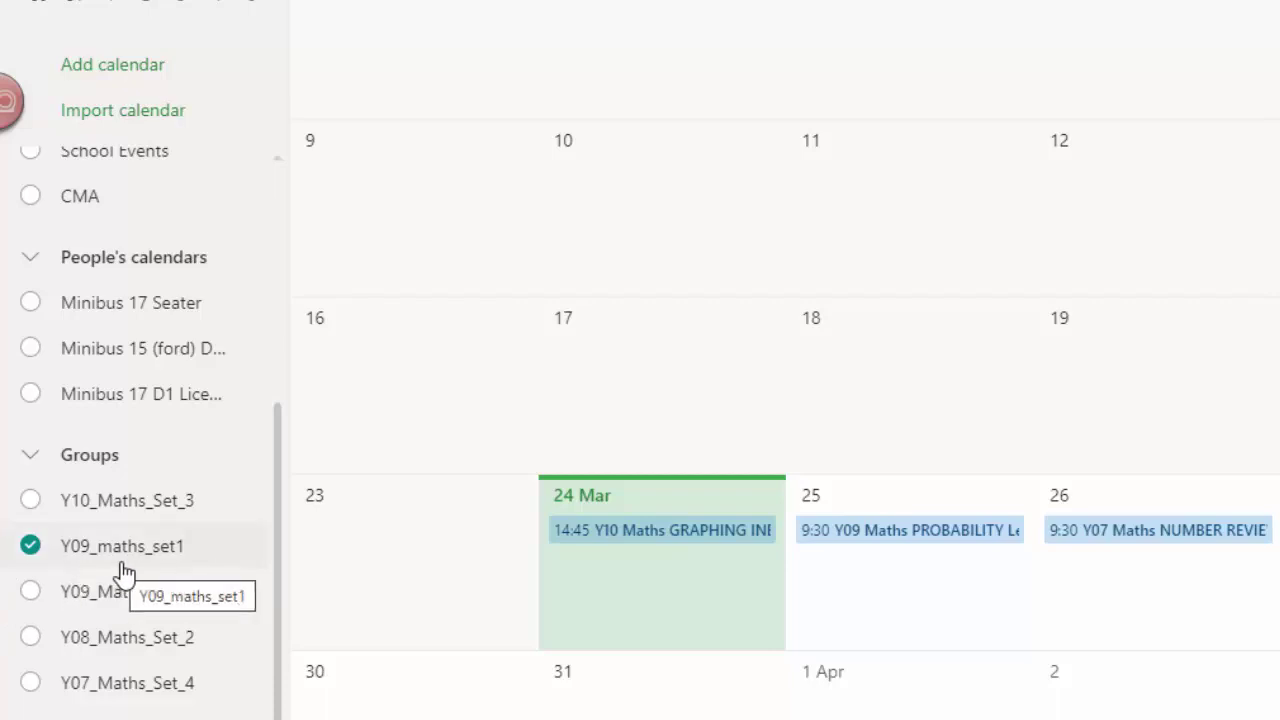
{"action": "left_click_drag", "start_coordinate": [278, 537], "coordinate": [86, 214]}
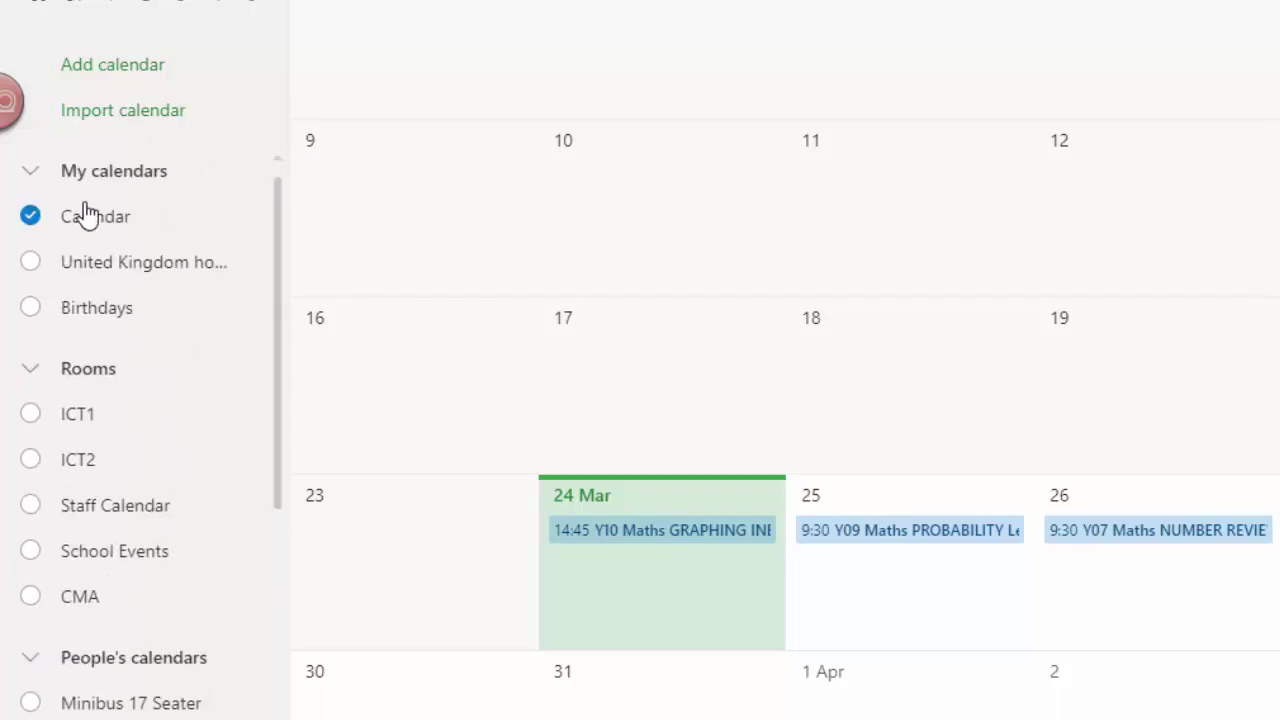
{"action": "left_click", "coordinate": [38, 220]}
{"action": "scroll", "coordinate": [274, 220], "scroll_direction": "down", "scroll_amount": 5}
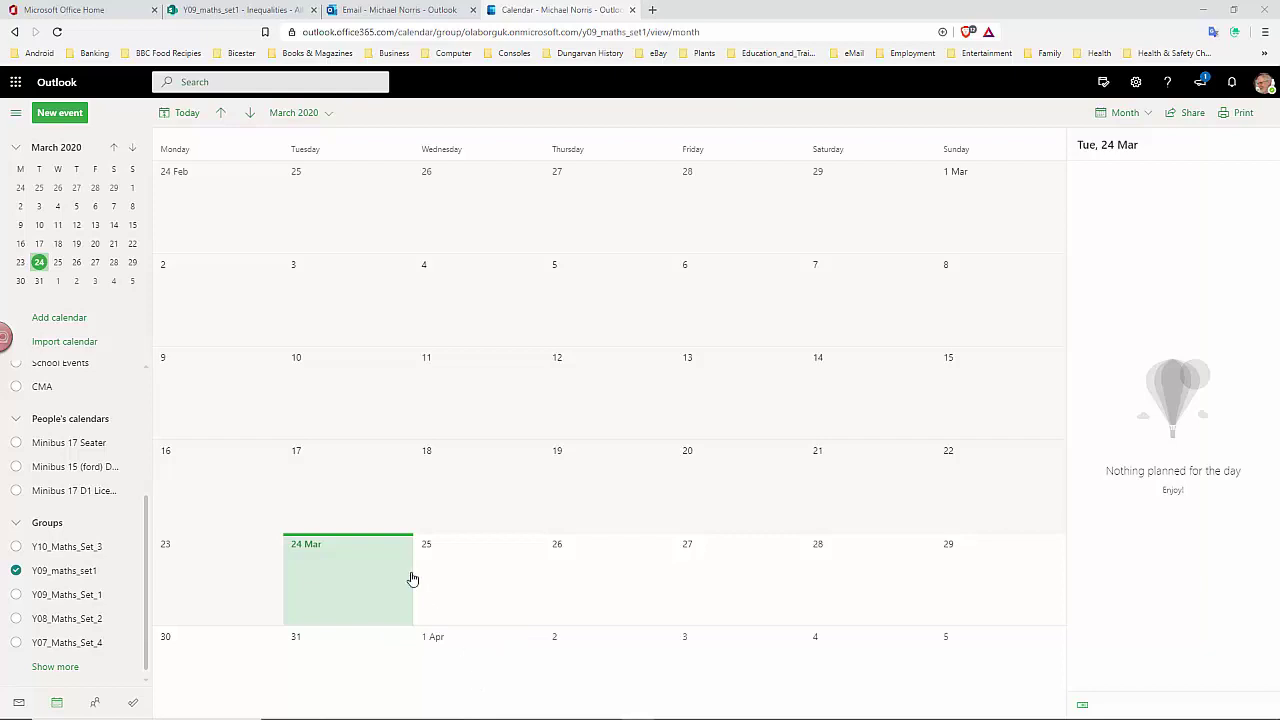
Switch to OneDrive and open the Y10_Maths_Set_3 shared library's Documents
{"action": "left_click", "coordinate": [16, 82]}
{"action": "left_click", "coordinate": [157, 176]}
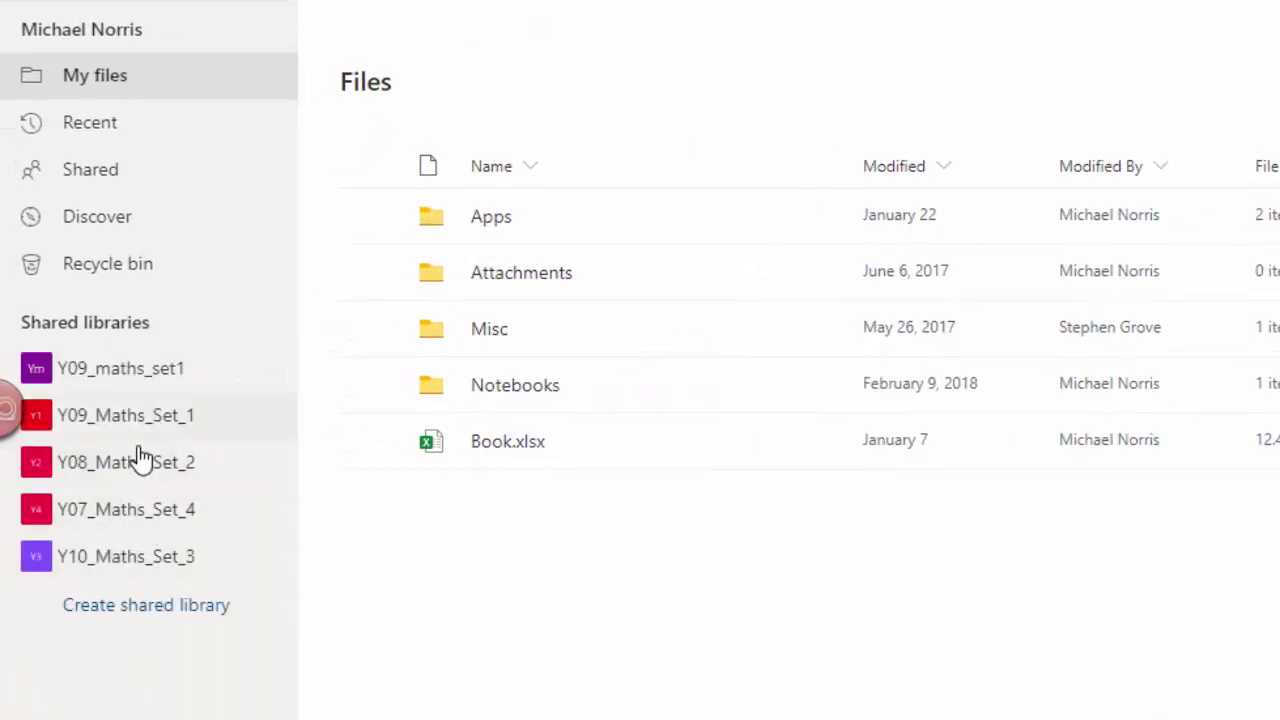
{"action": "left_click", "coordinate": [135, 564]}
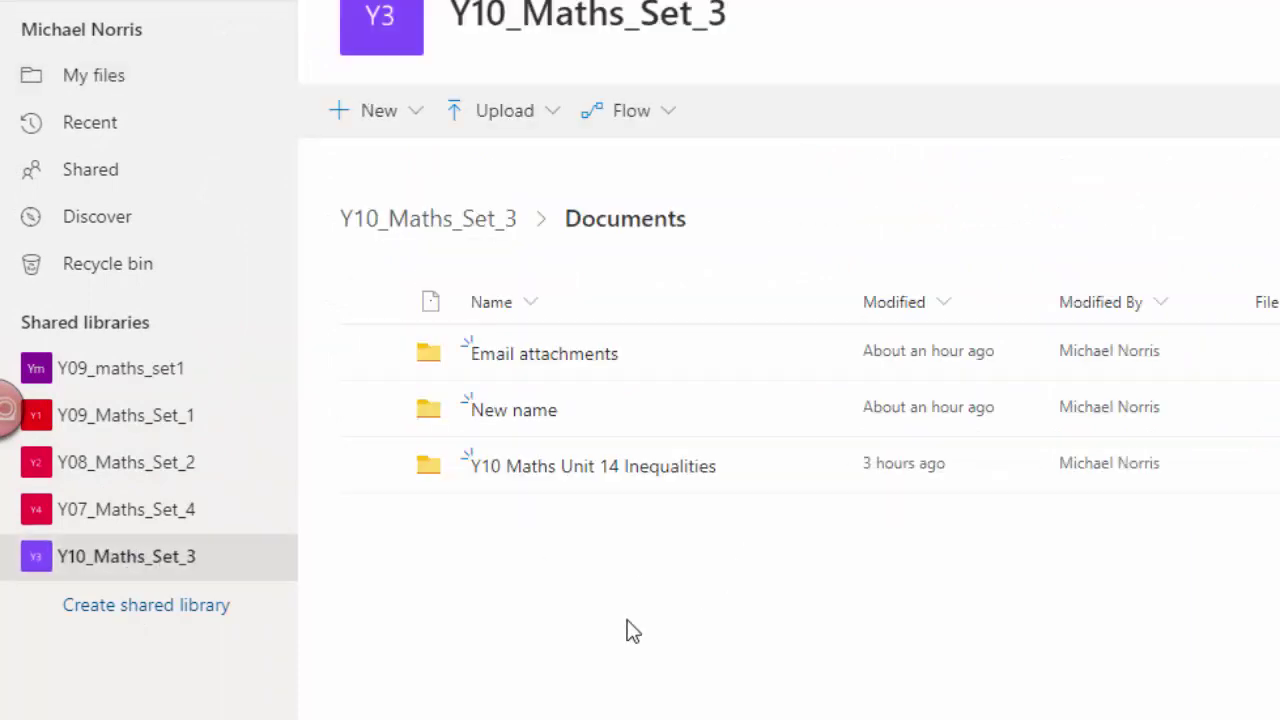